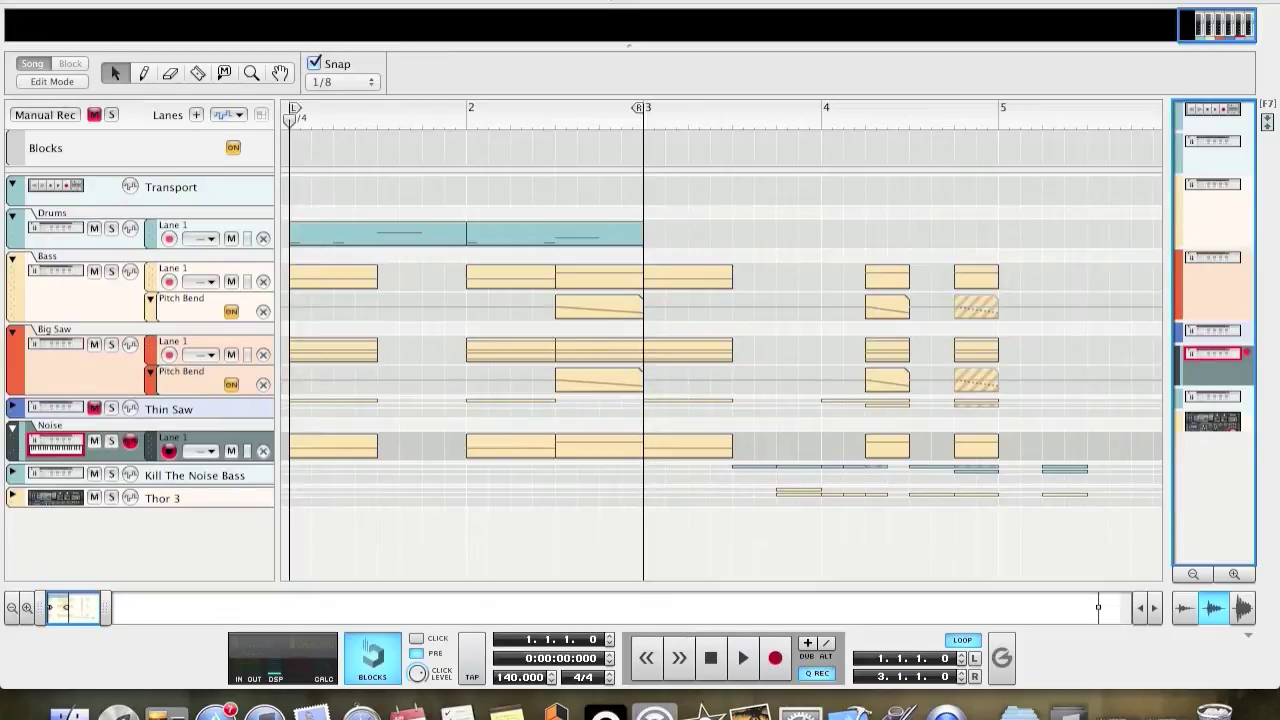
Solo the Bass track and play the looped section to hear it alone, returning the playhead to the start
click(112, 271)
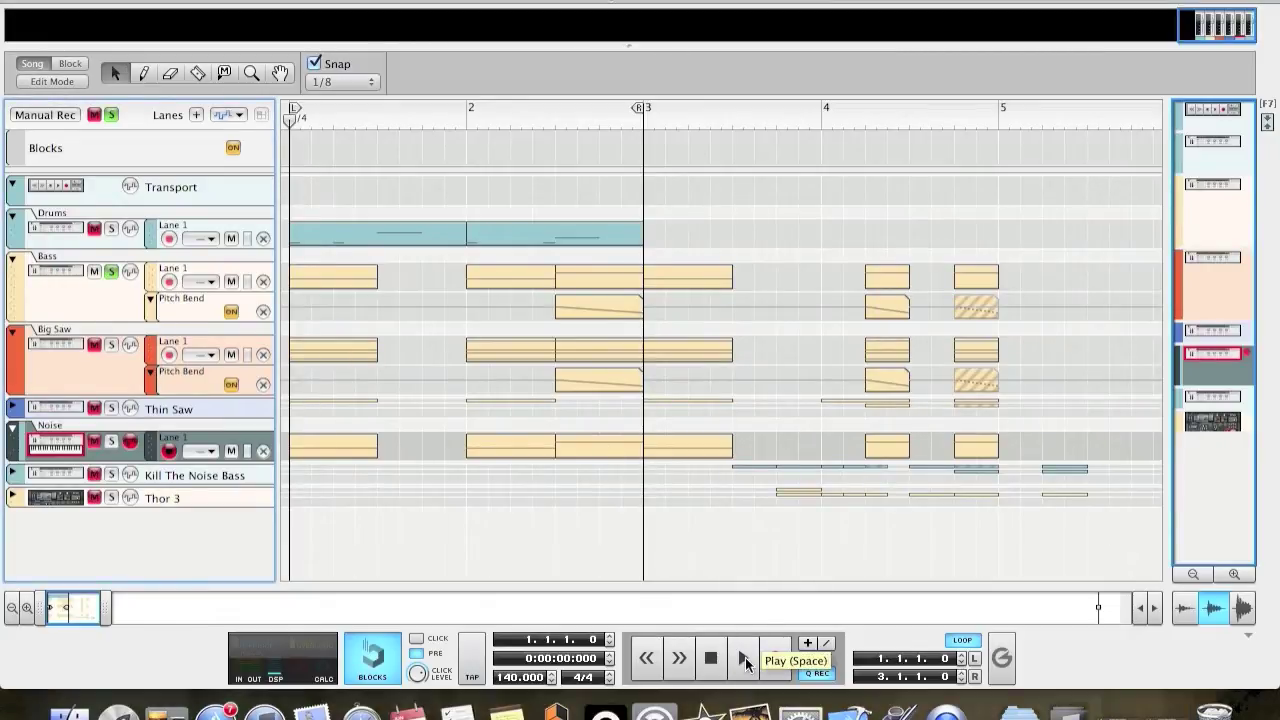
click(745, 660)
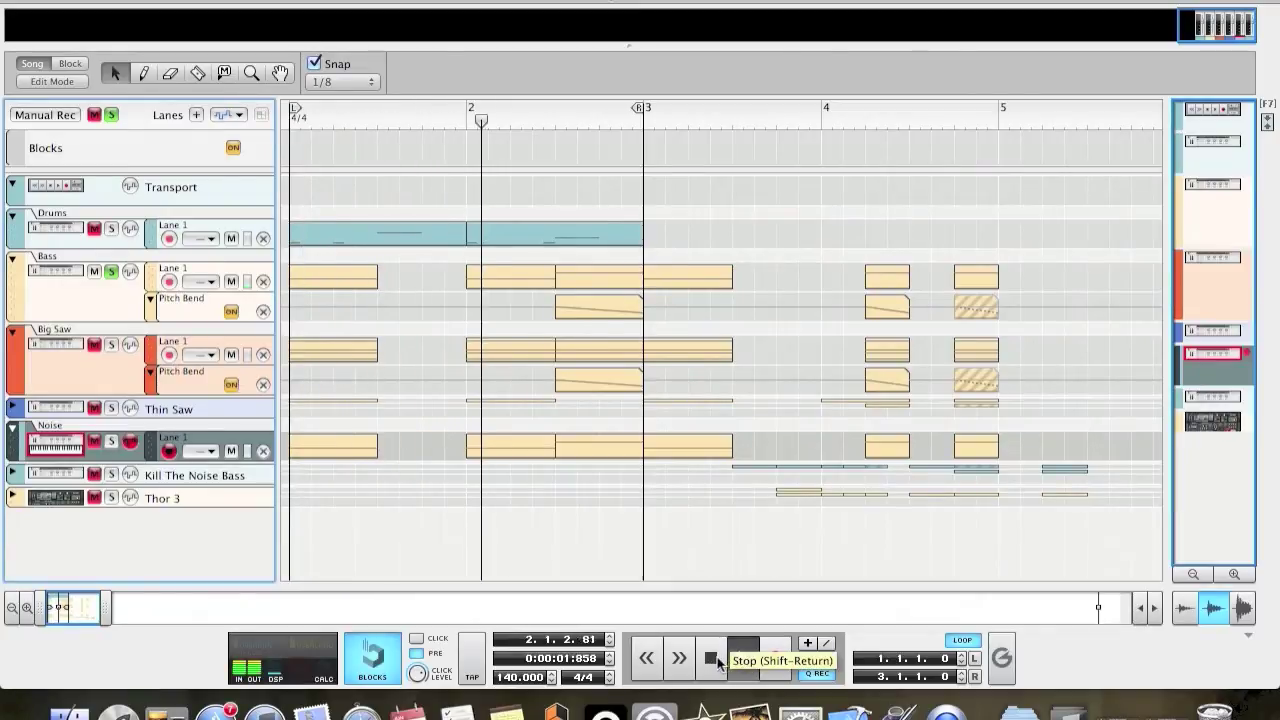
double_click(712, 658)
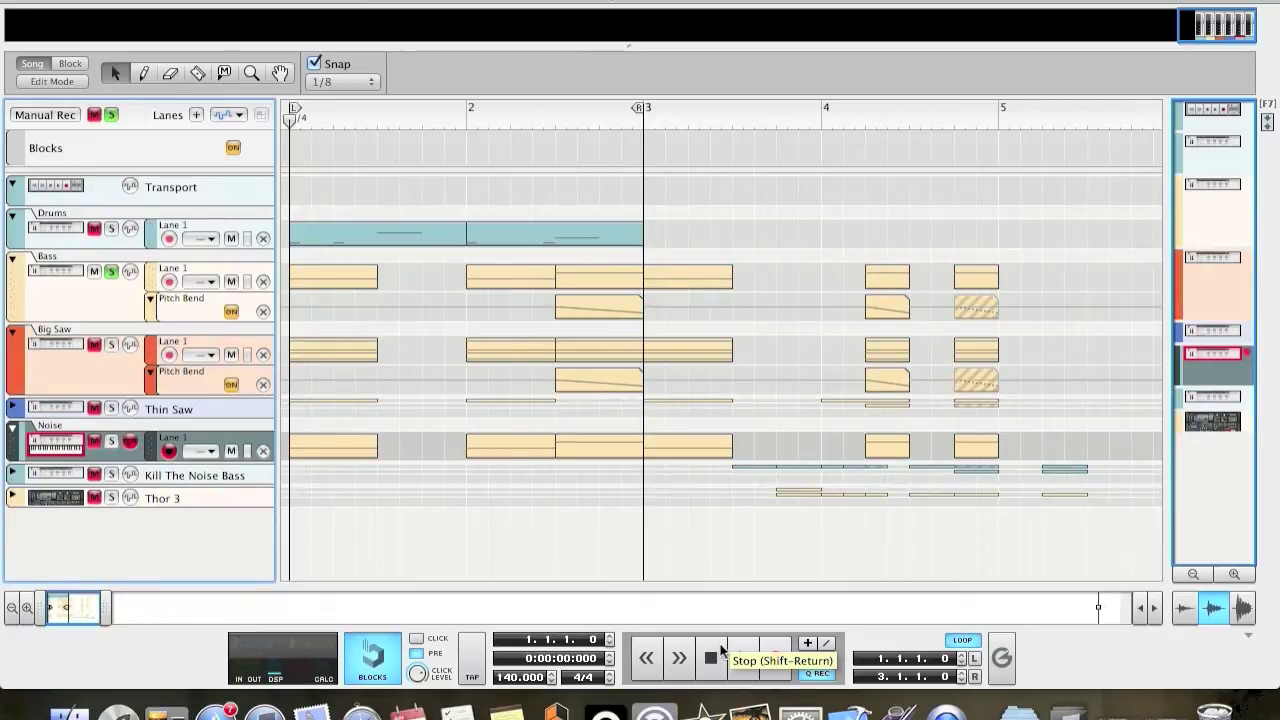
Switch the solo from Bass to the Big Saw track and audition the looped section, returning to the start
click(112, 274)
click(112, 346)
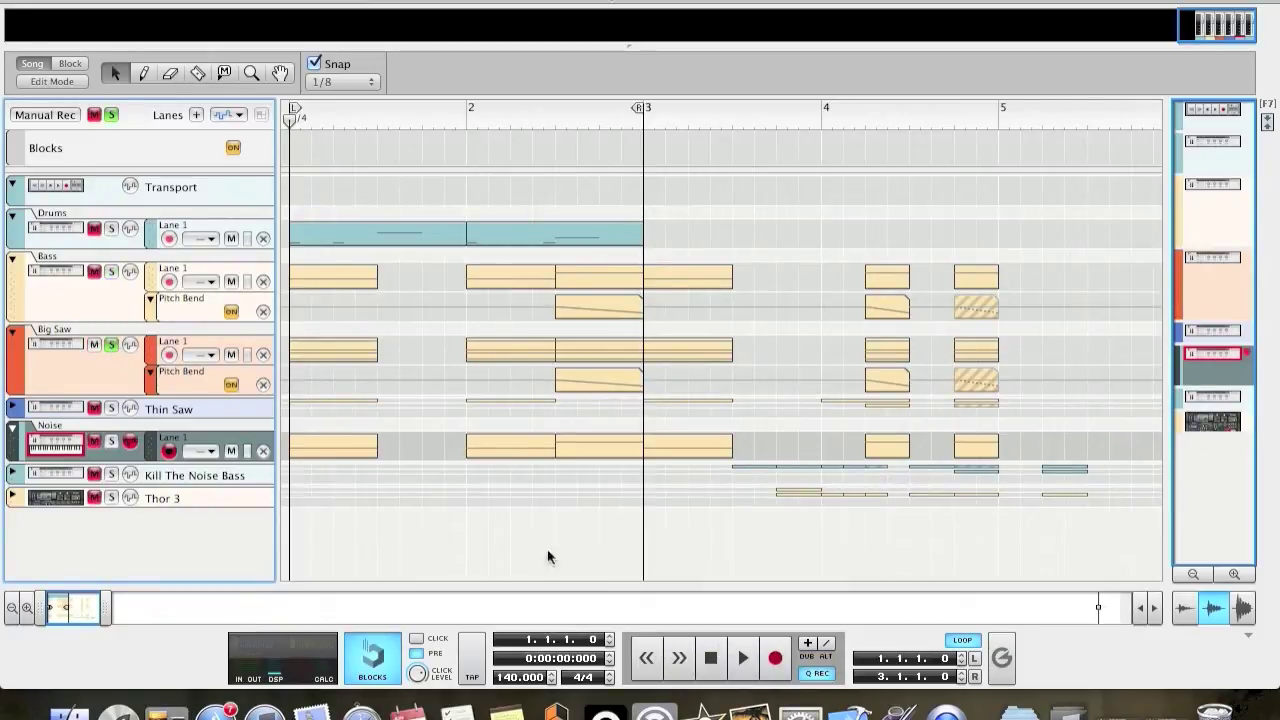
click(744, 657)
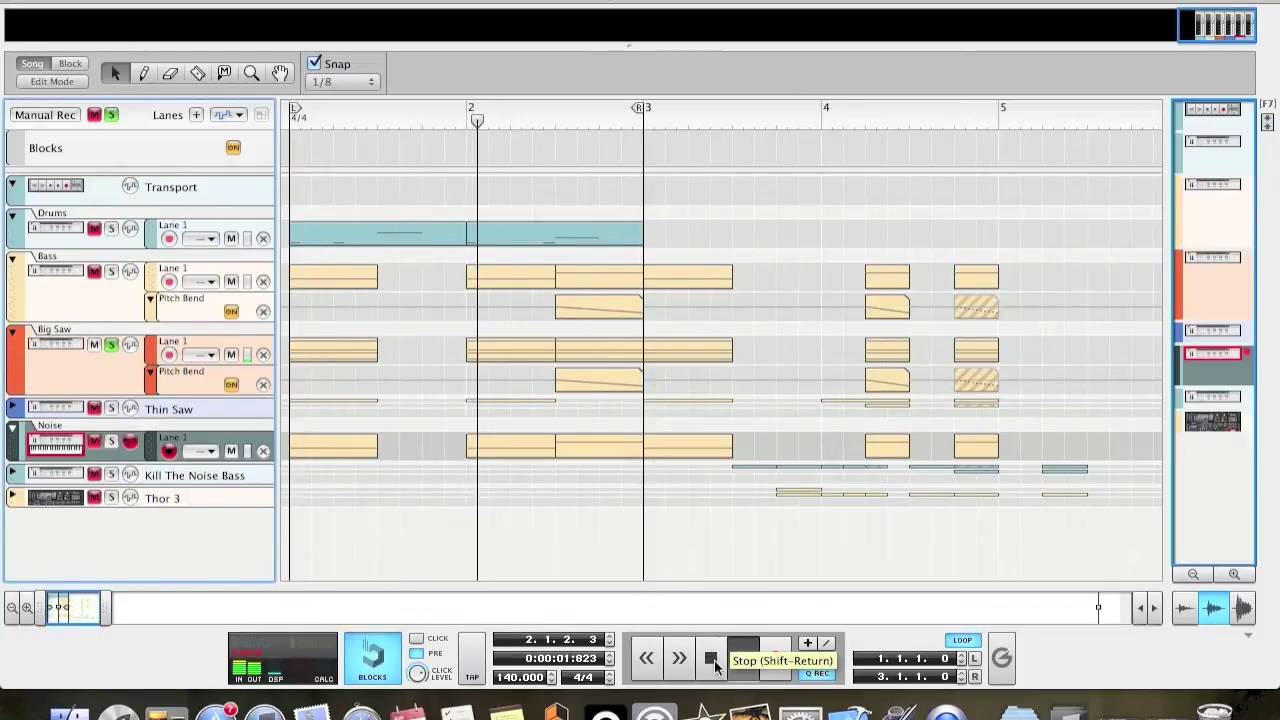
double_click(716, 662)
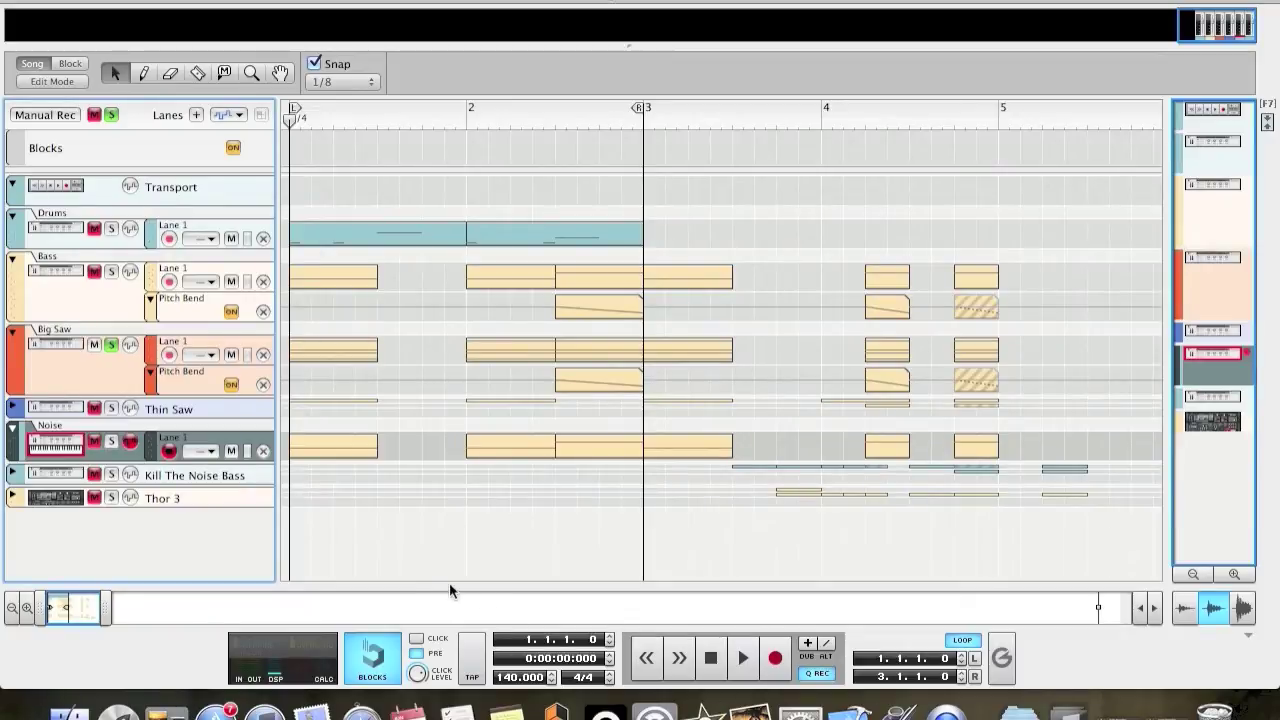
Switch the solo from Big Saw to the Noise track, audition the looped section, and return to the start
click(111, 344)
click(111, 441)
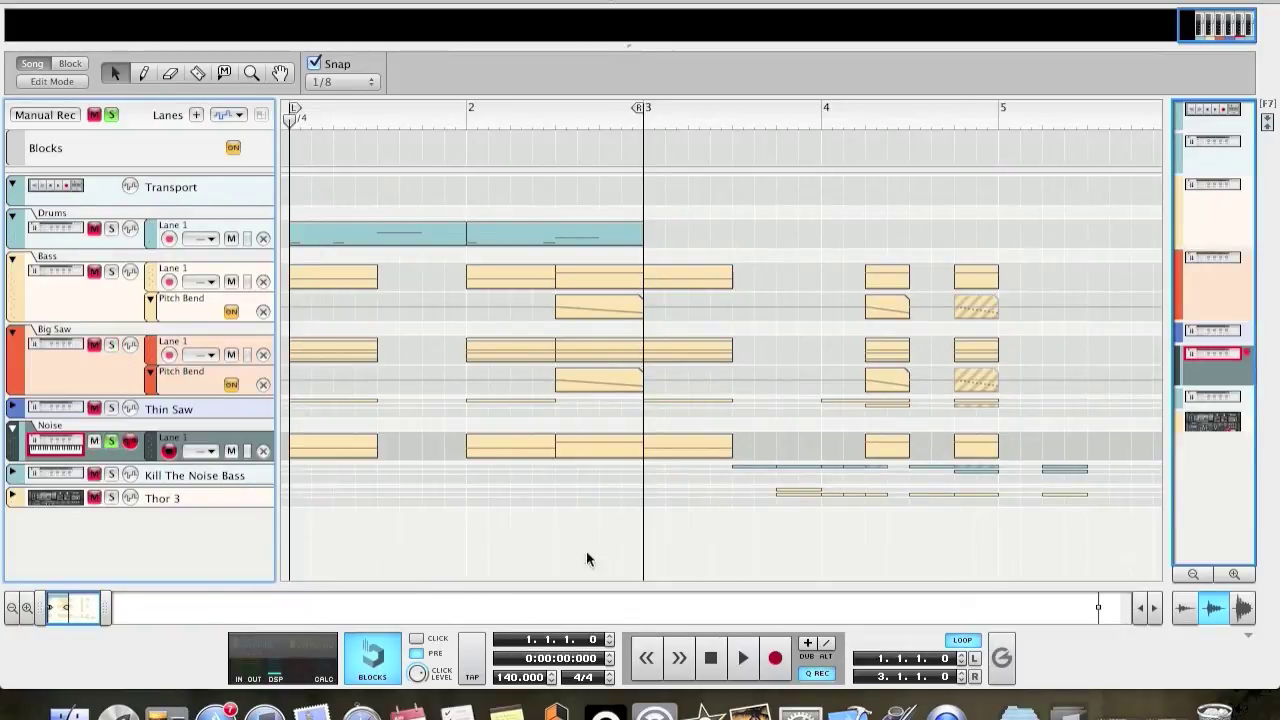
click(742, 658)
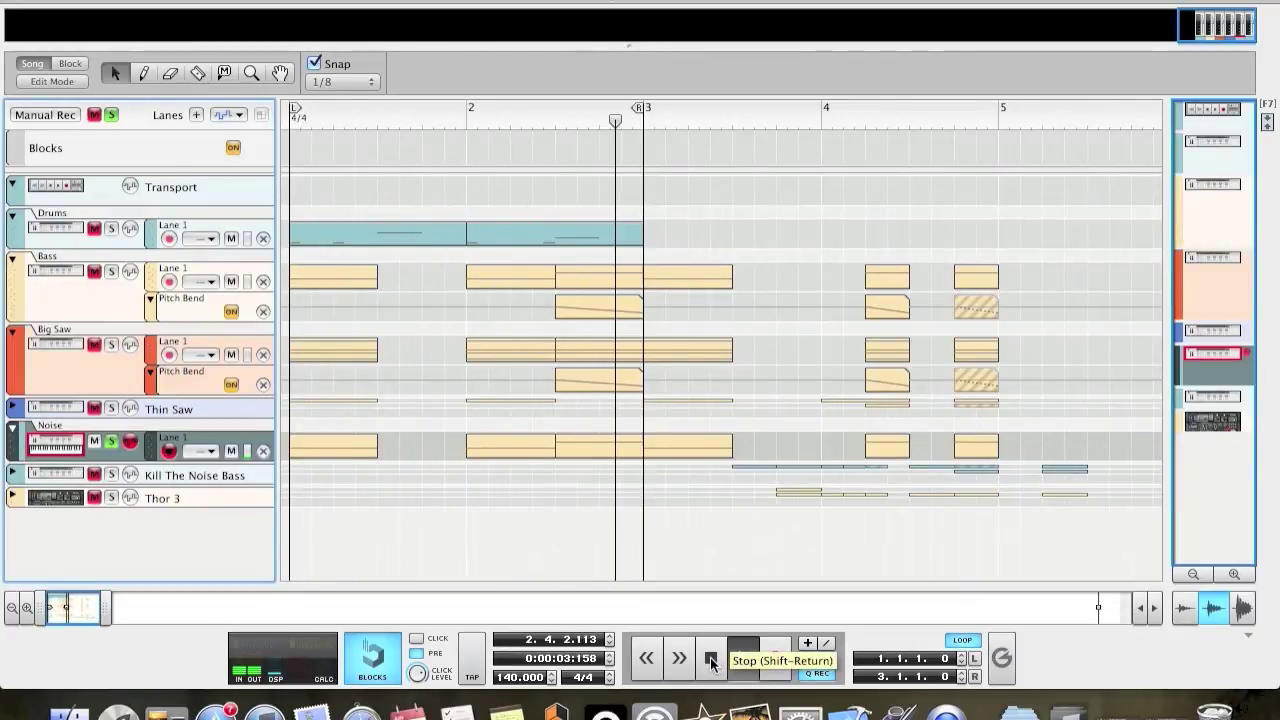
click(711, 660)
click(711, 662)
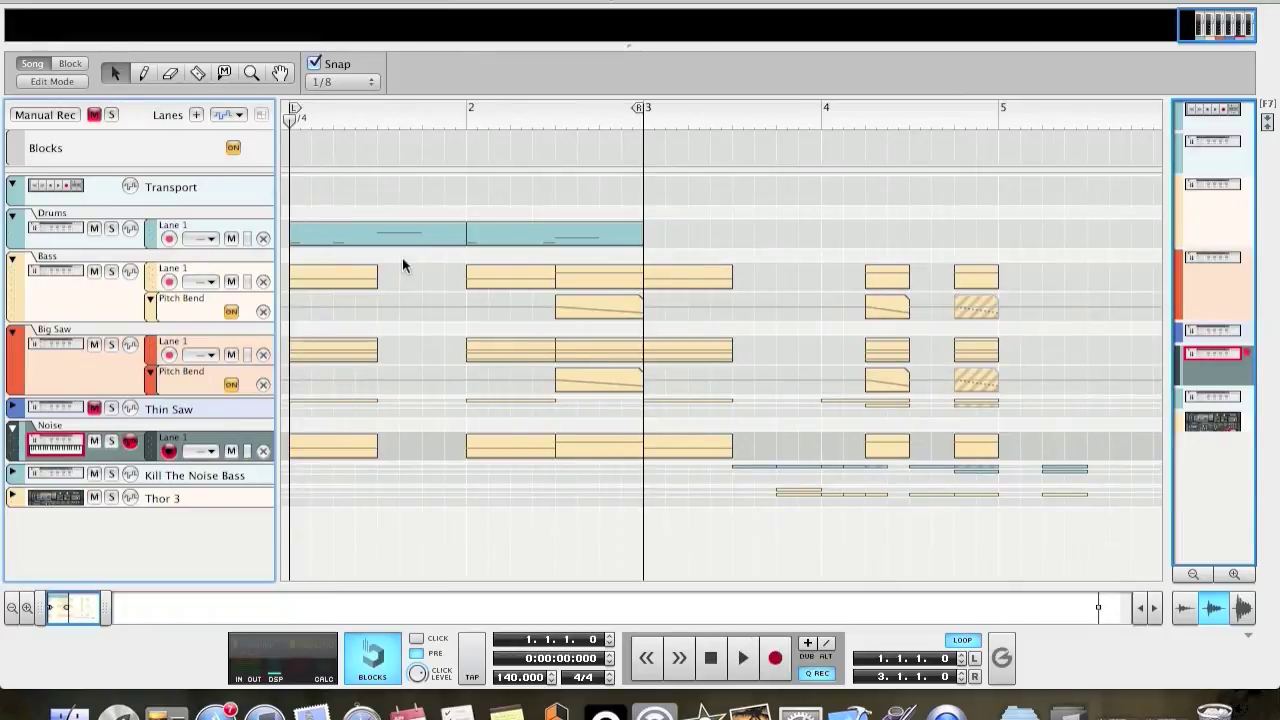
Show the rack and expand the Bass Thor's programmer to examine its oscillator, filter, mixer, envelope and chorus settings
key(F6)
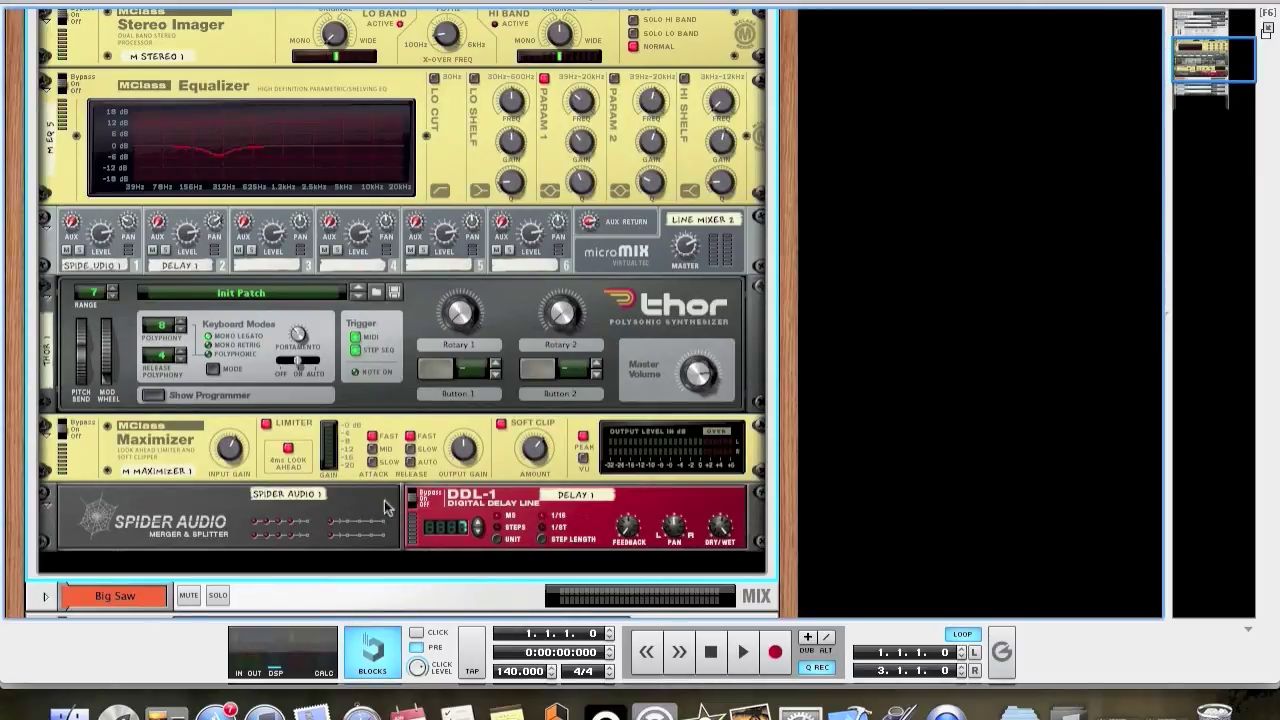
click(160, 396)
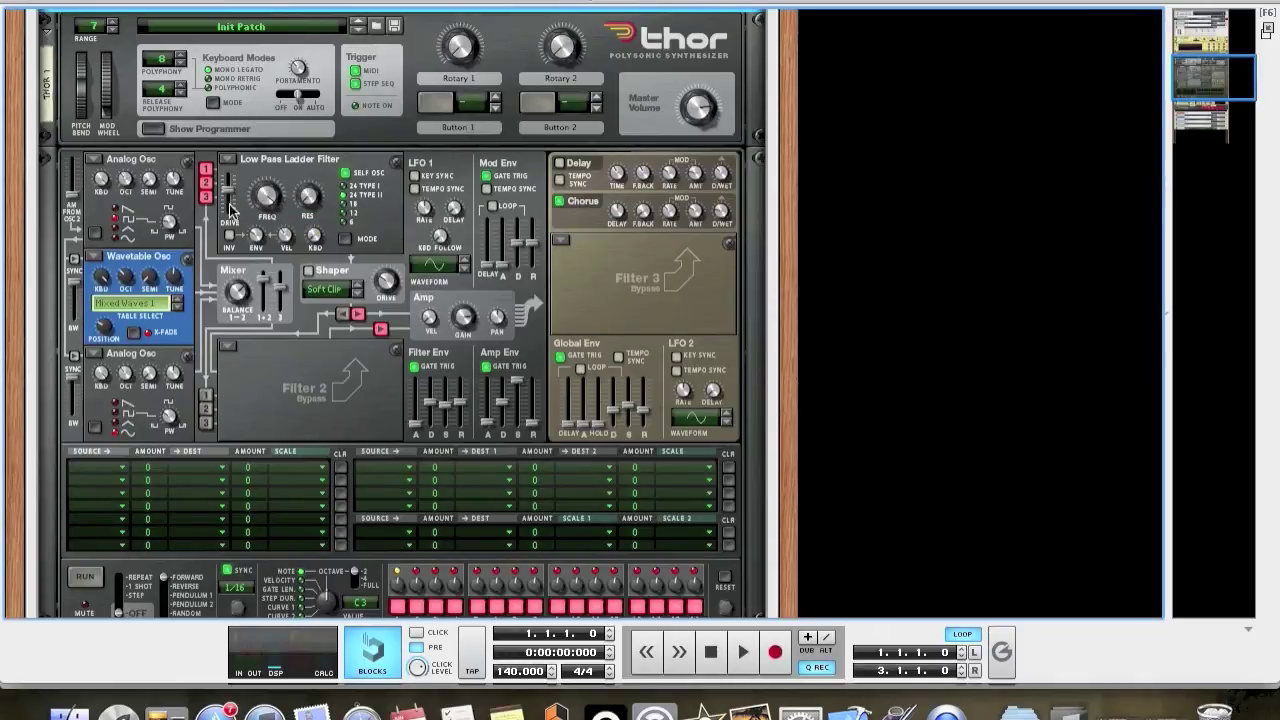
mouse_move(233, 196)
mouse_move(518, 405)
mouse_move(111, 282)
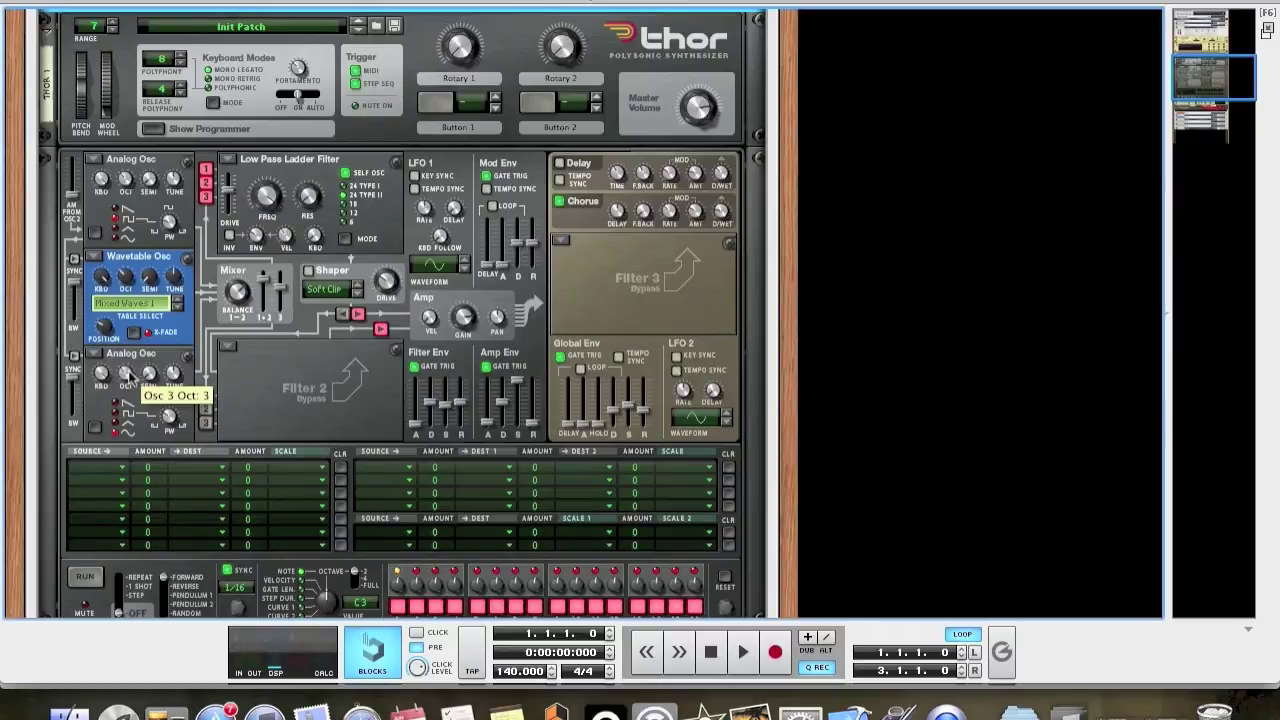
mouse_move(130, 372)
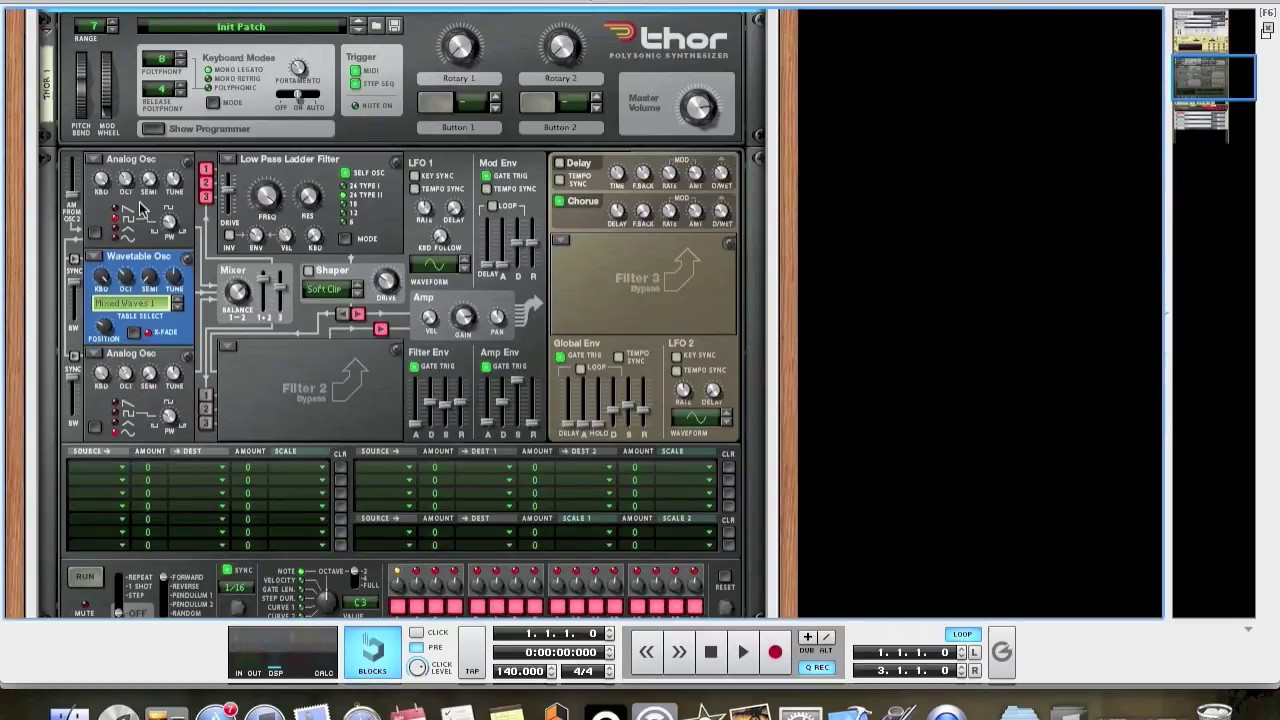
mouse_move(128, 185)
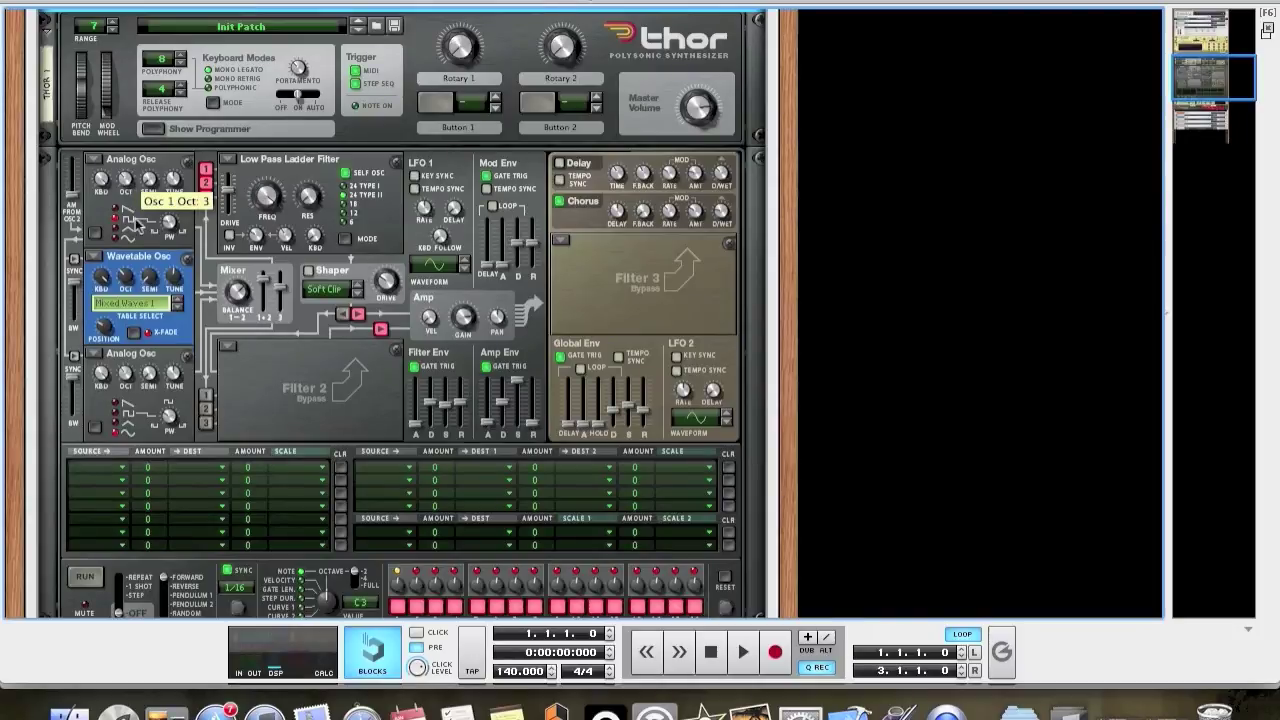
mouse_move(172, 228)
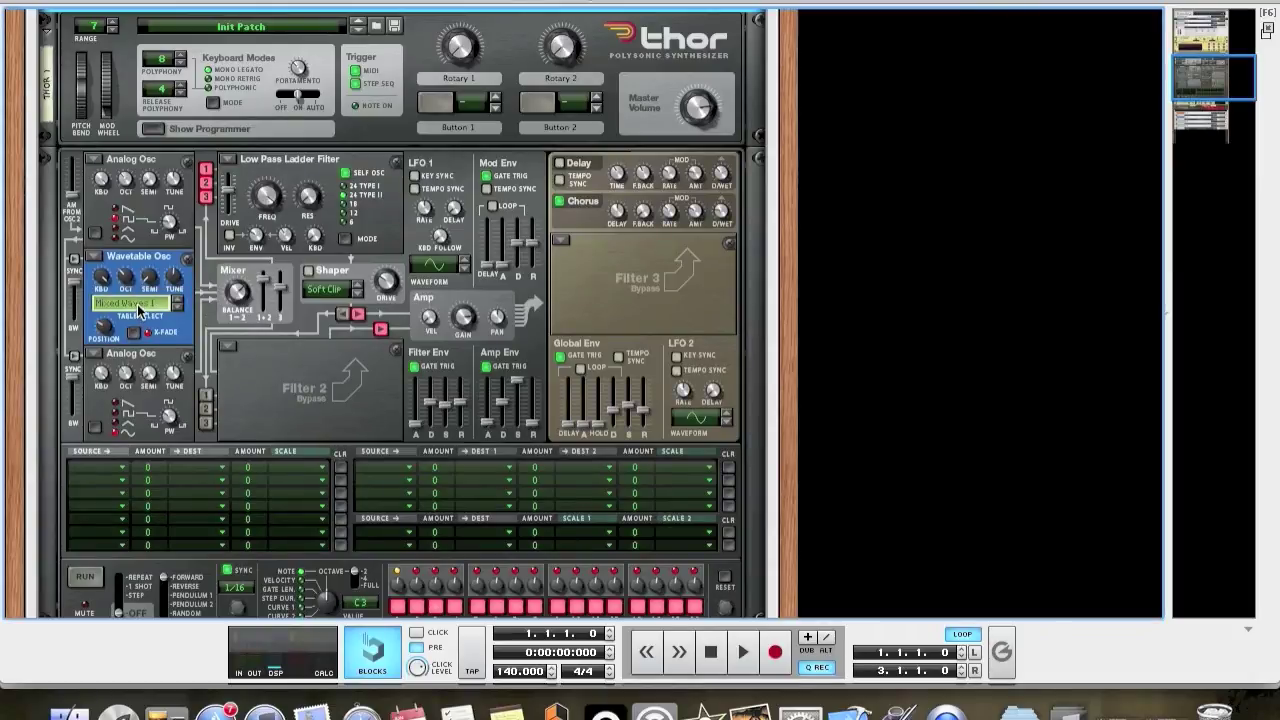
mouse_move(104, 330)
mouse_move(240, 290)
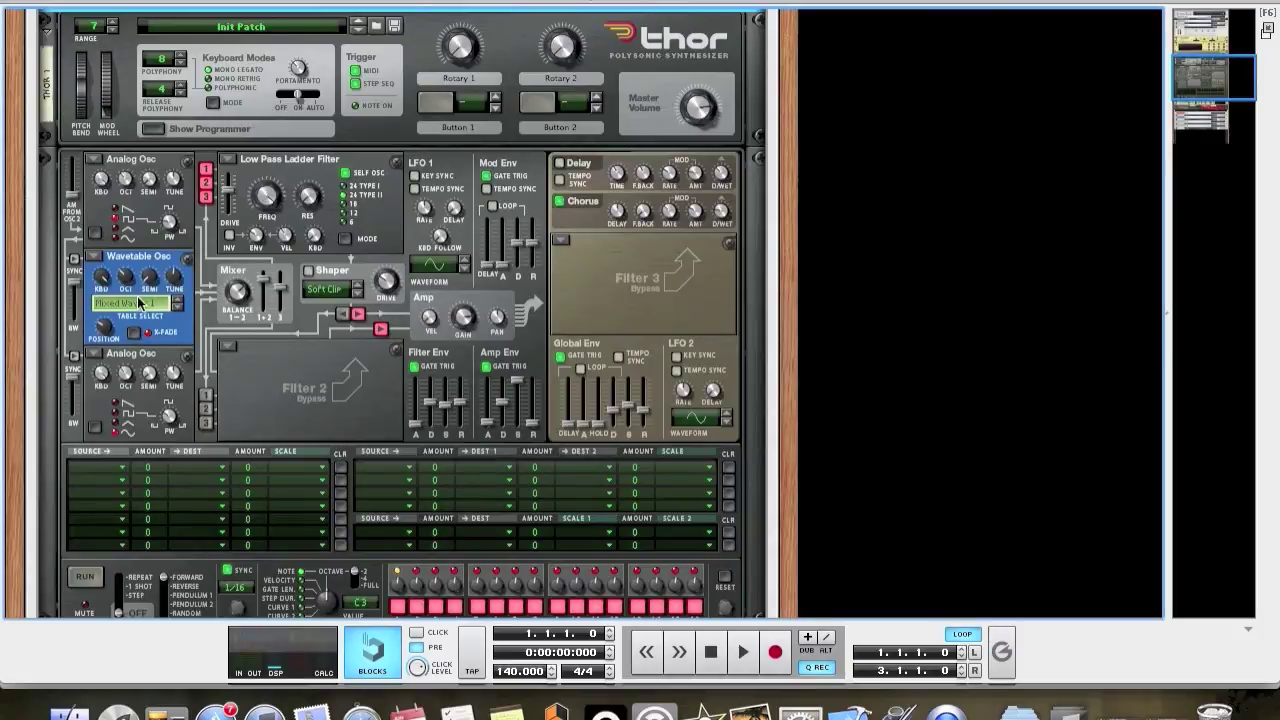
mouse_move(285, 296)
mouse_move(724, 220)
scroll(698, 247, up, 1)
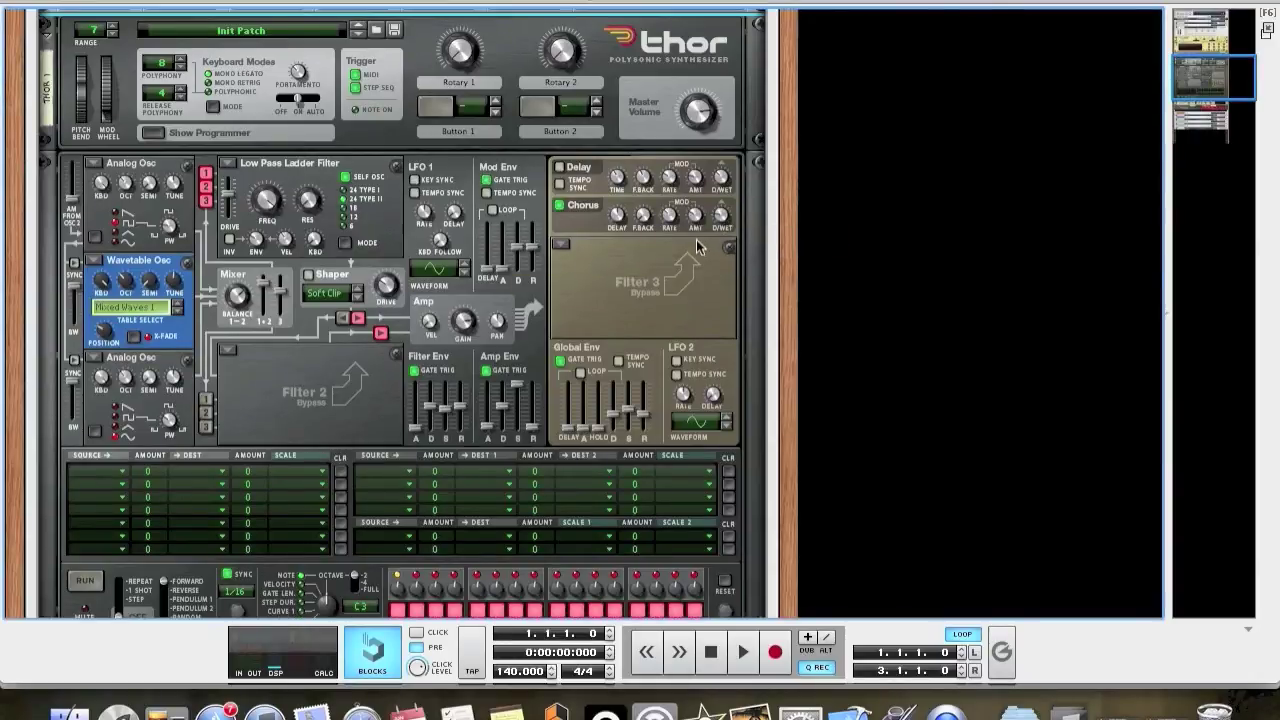
Collapse Thor's programmer and inspect the MClass Maximizer's input gain and limiter settings below it
click(152, 134)
scroll(179, 150, up, 3)
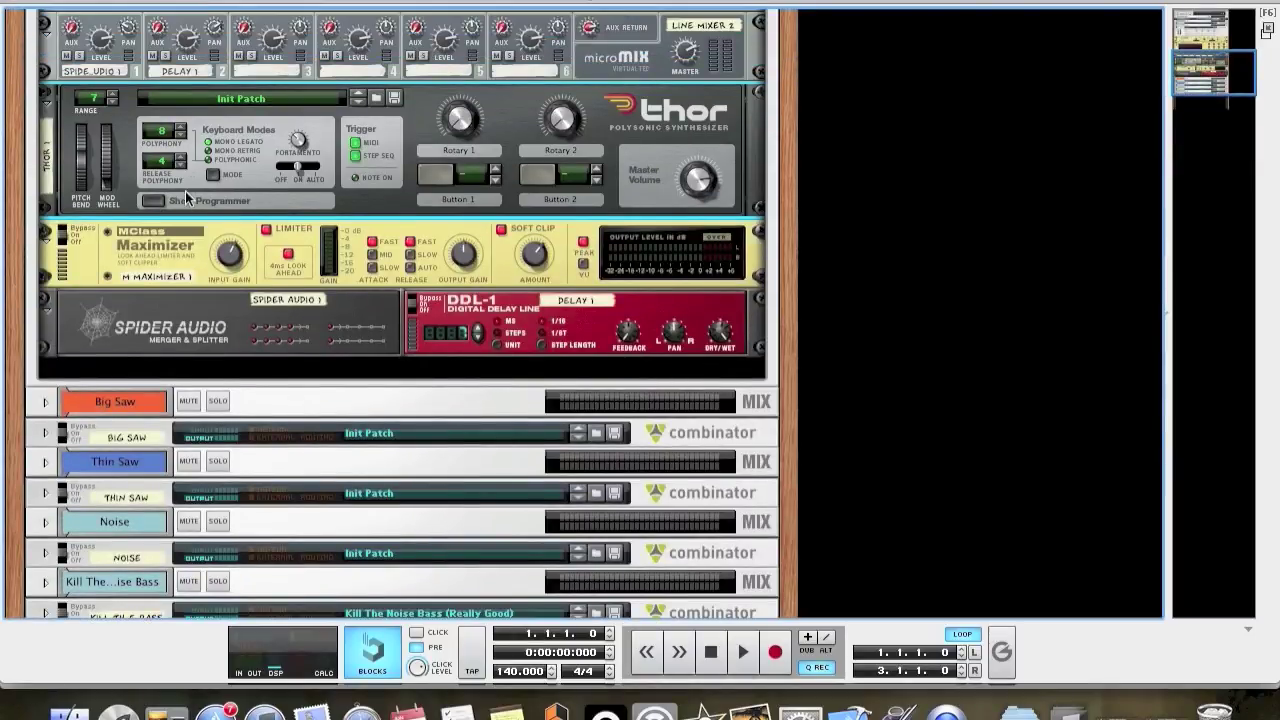
click(137, 261)
mouse_move(228, 258)
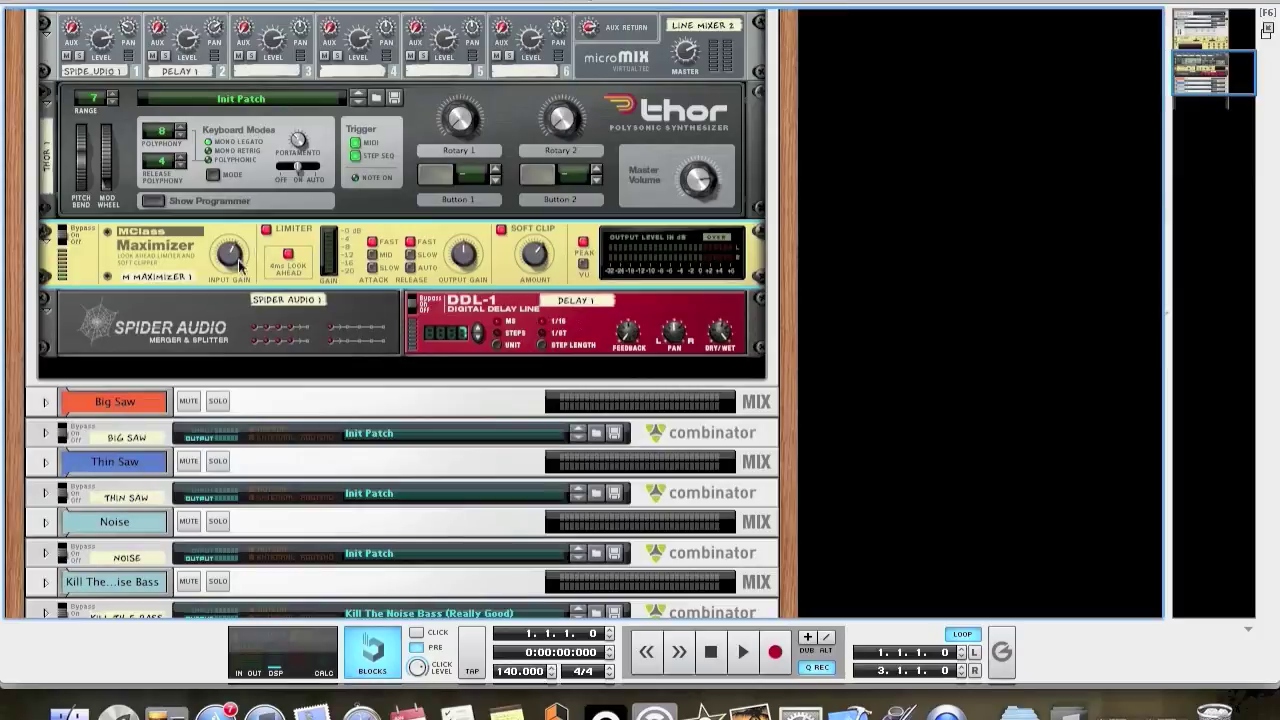
scroll(285, 262, up, 1)
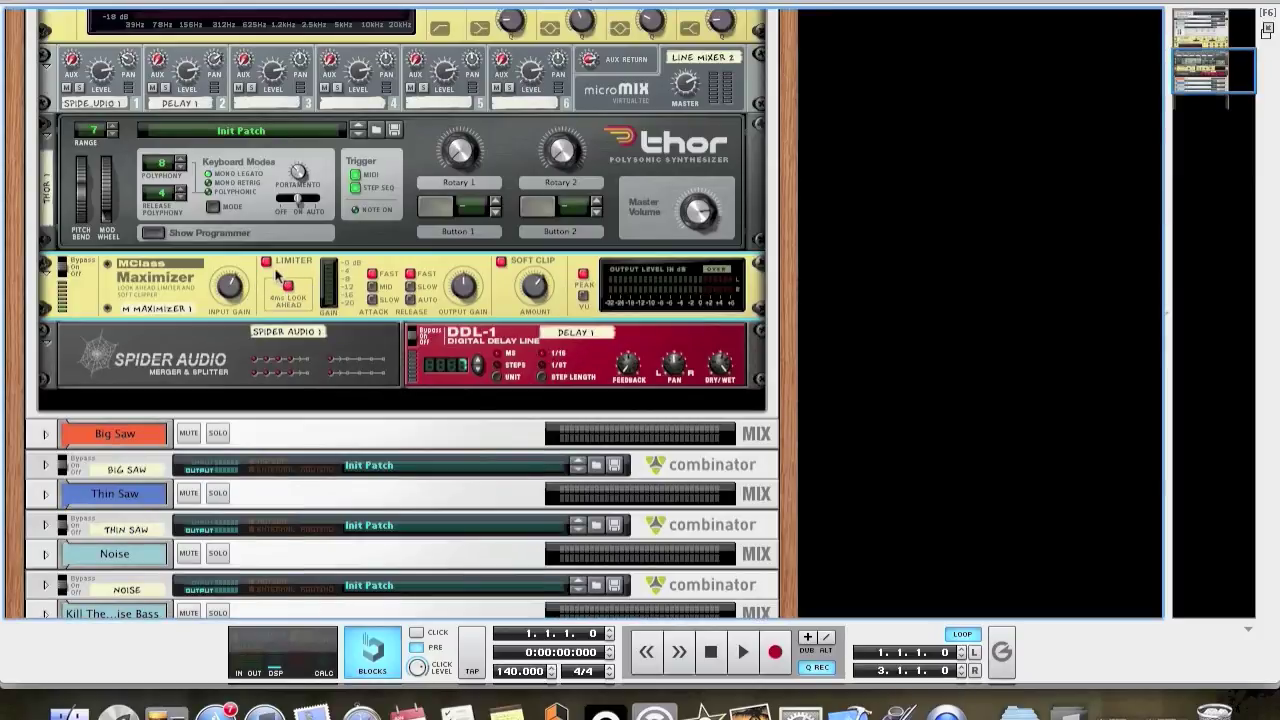
Examine the rear cabling from Thor and the Maximizer through Spider Audio 1 to the DDL-1 delay and mixer
click(228, 362)
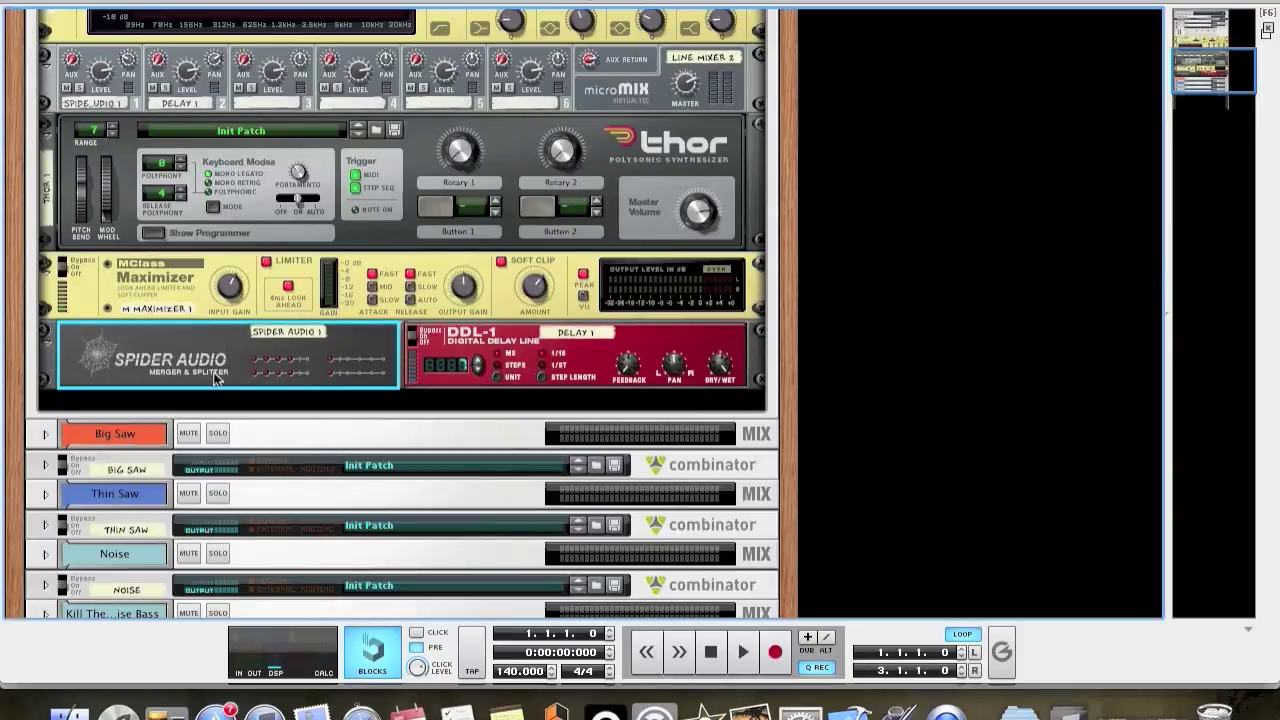
key(Tab)
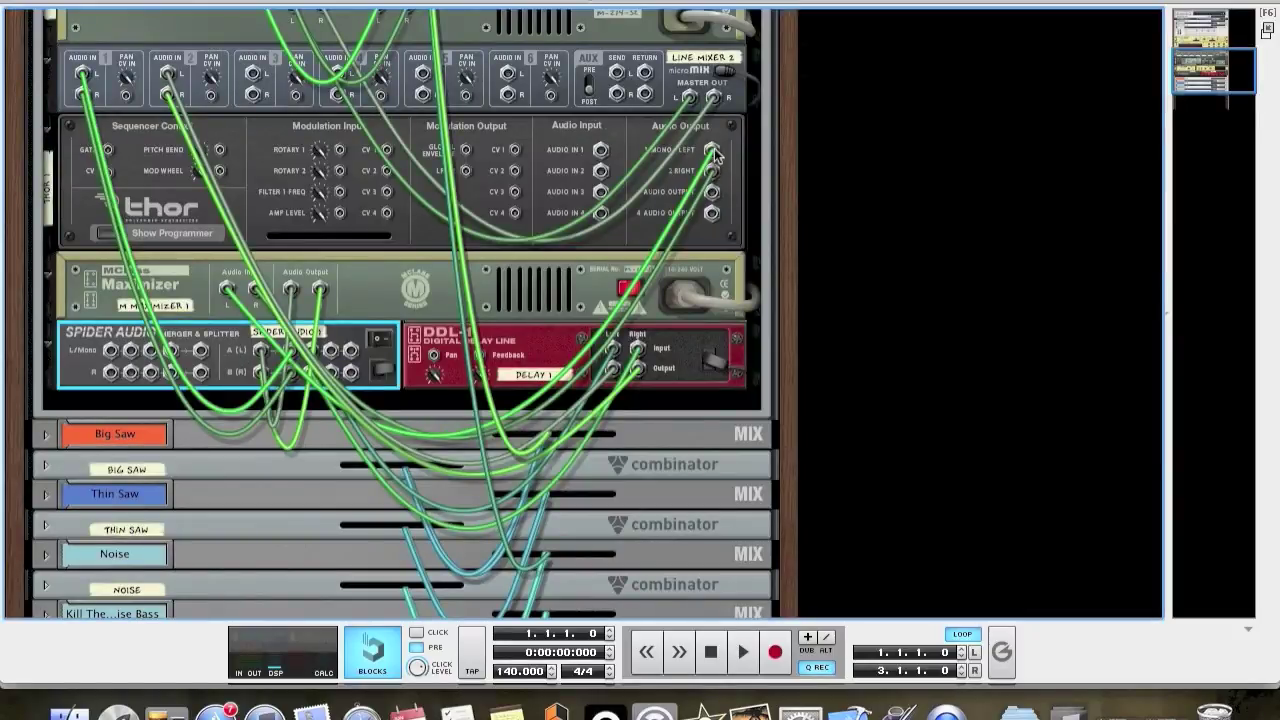
drag(265, 360, 291, 356)
mouse_move(613, 349)
mouse_down()
mouse_move(476, 351)
mouse_move(613, 349)
mouse_up()
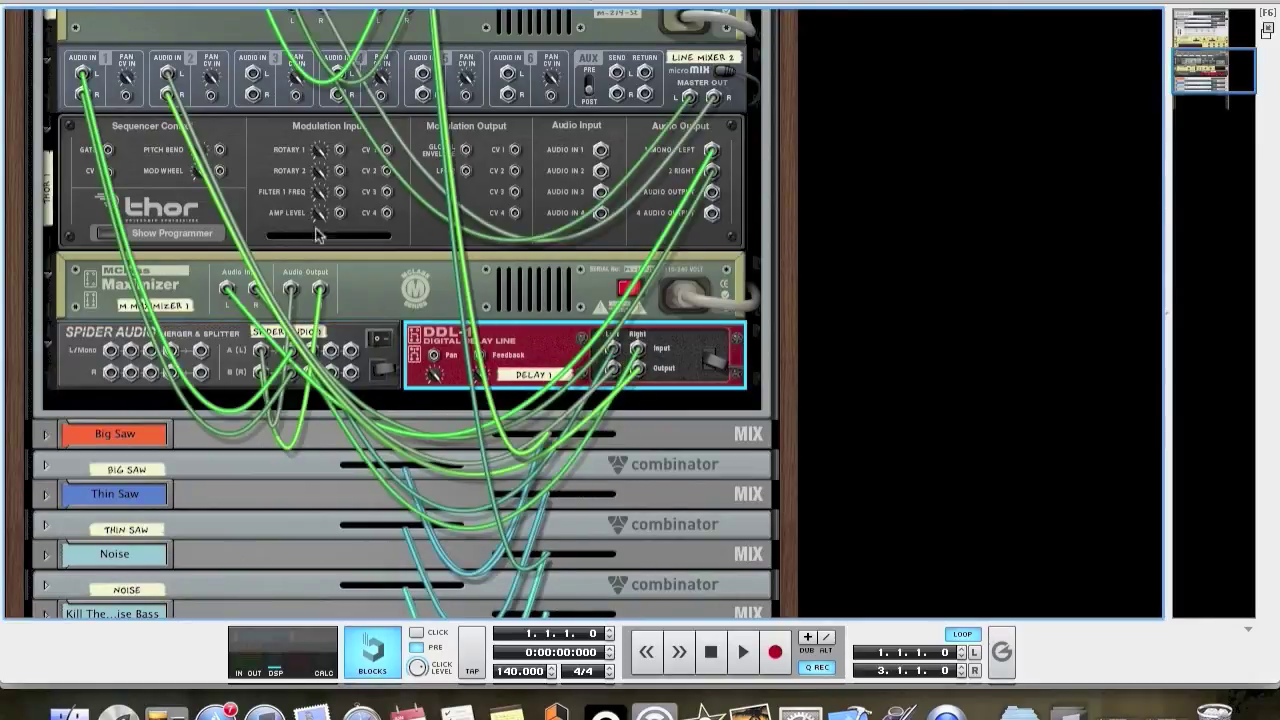
key(Tab)
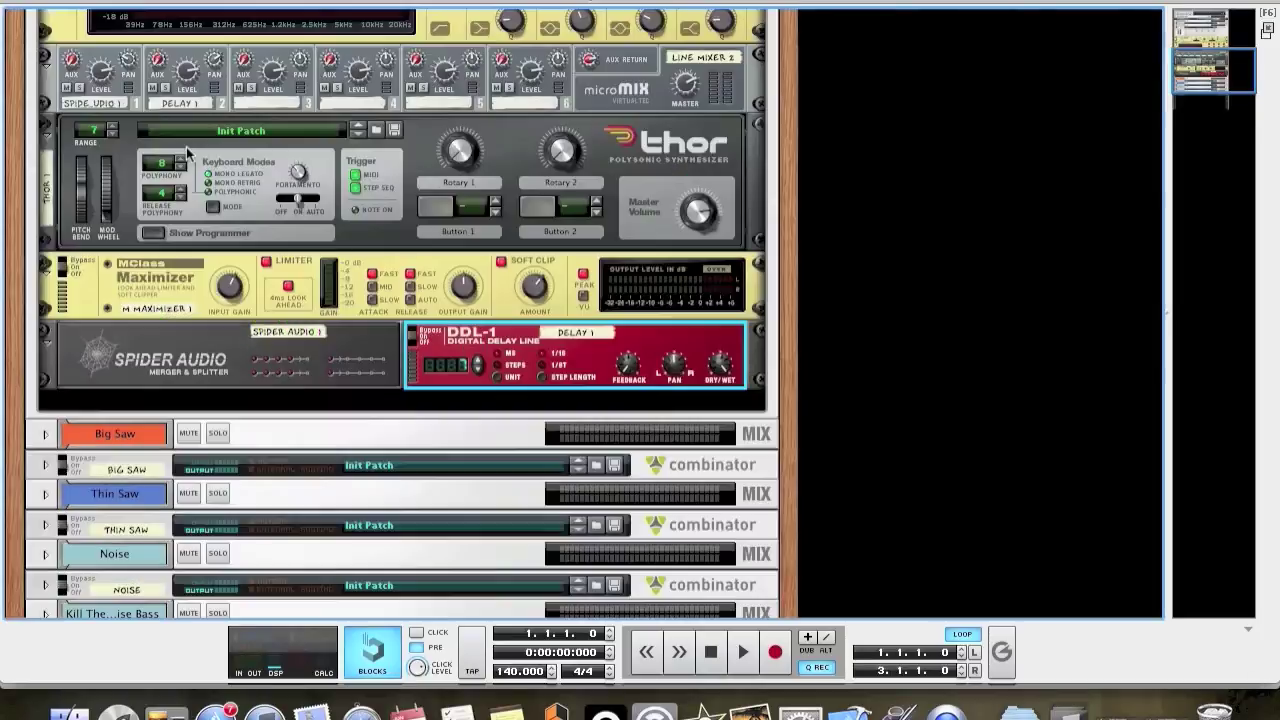
Inspect the Bass chain's Line Mixer 2 channels and briefly play the loop to watch their signal levels
scroll(390, 352, up, 3)
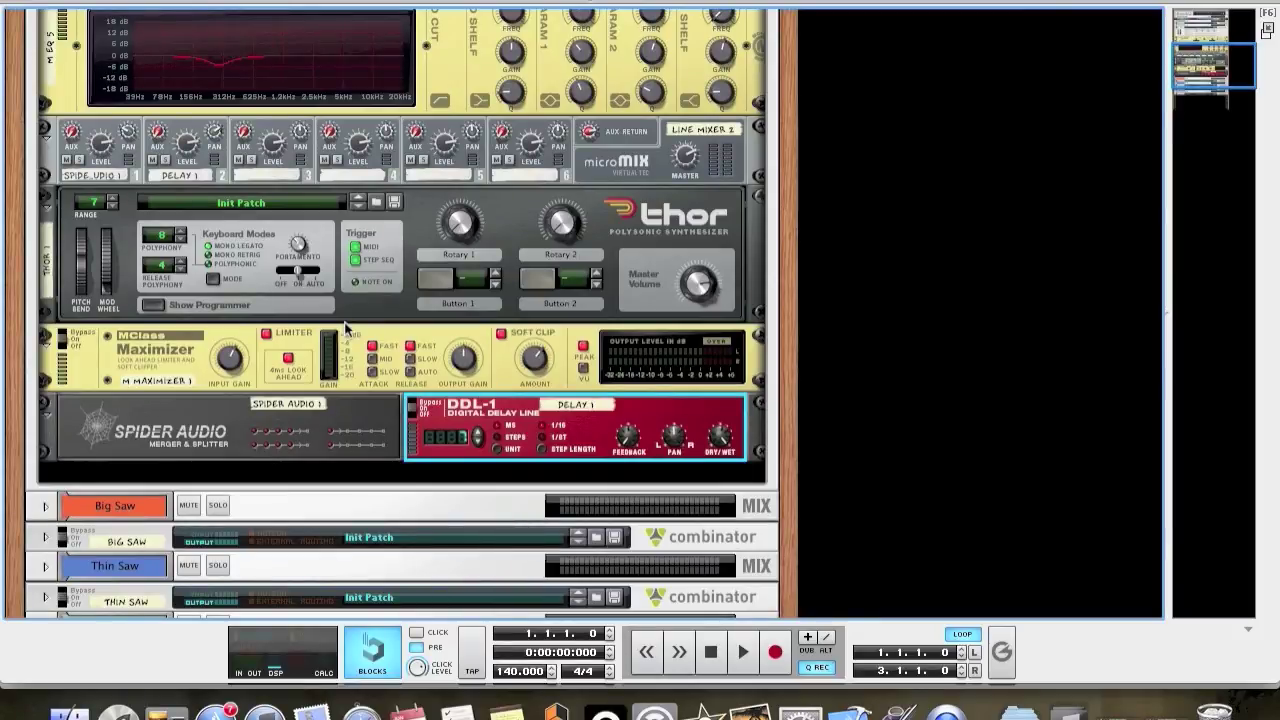
click(130, 133)
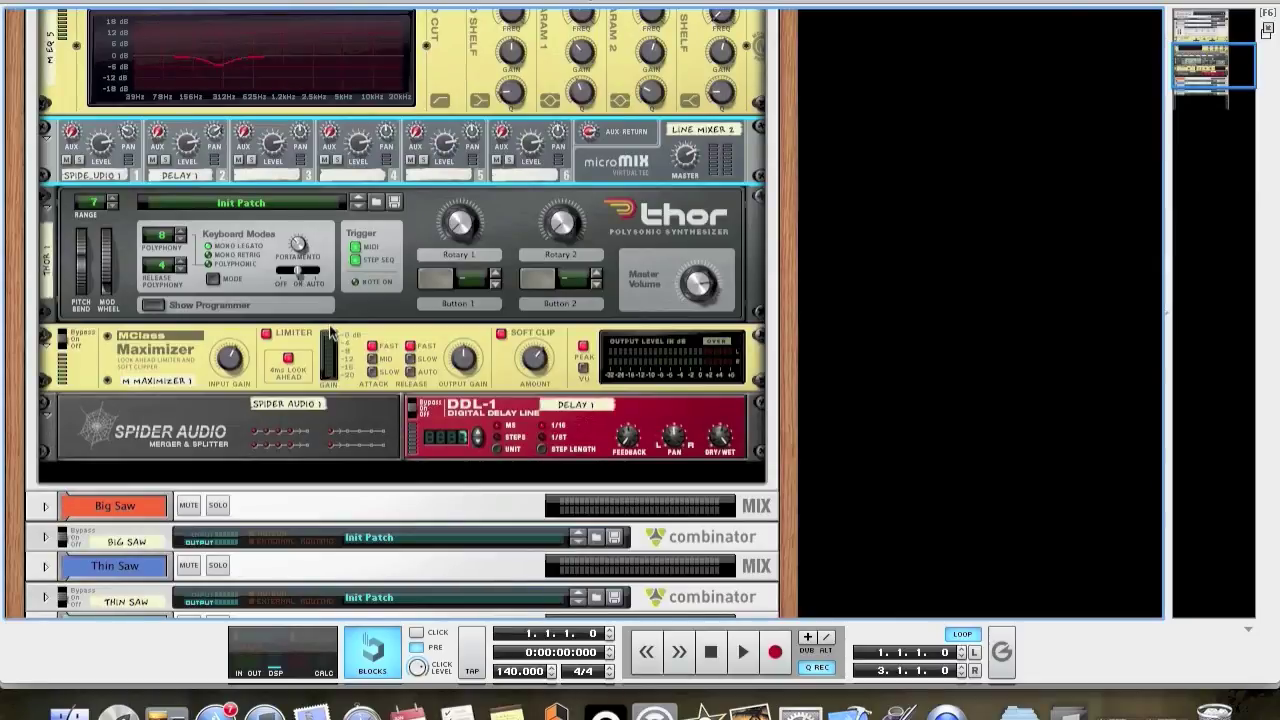
scroll(560, 480, up, 3)
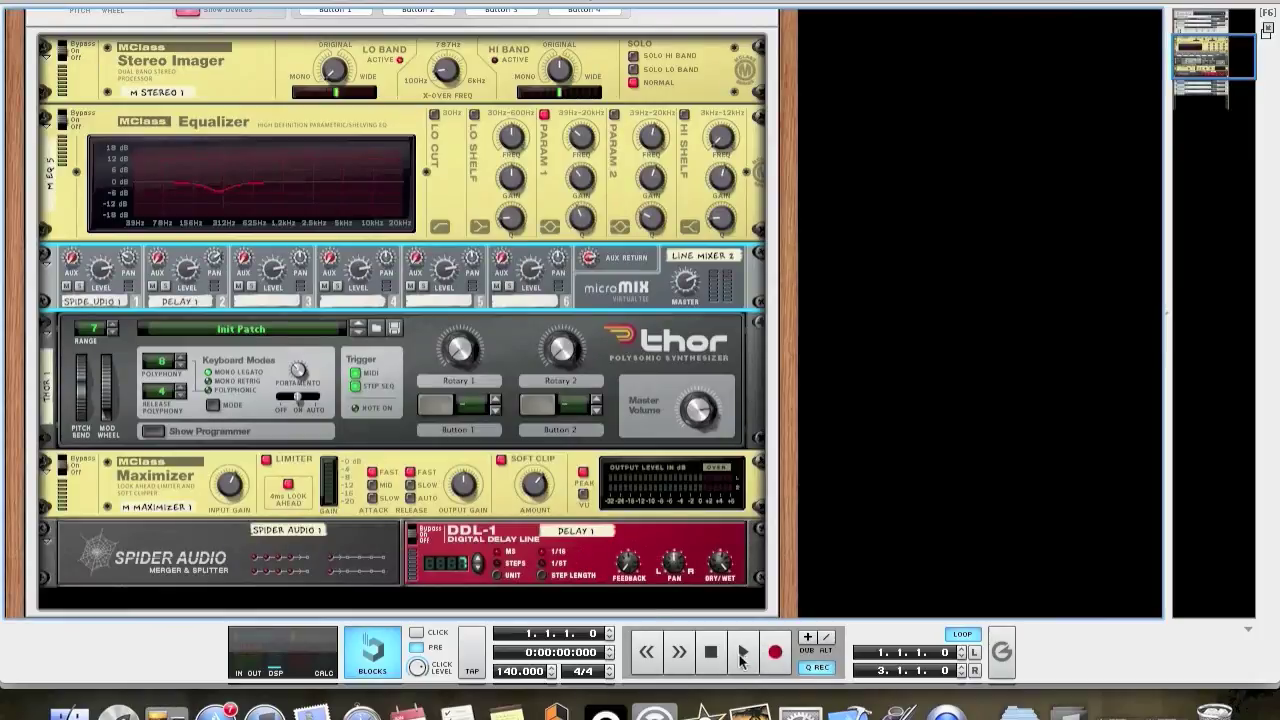
click(751, 658)
double_click(718, 656)
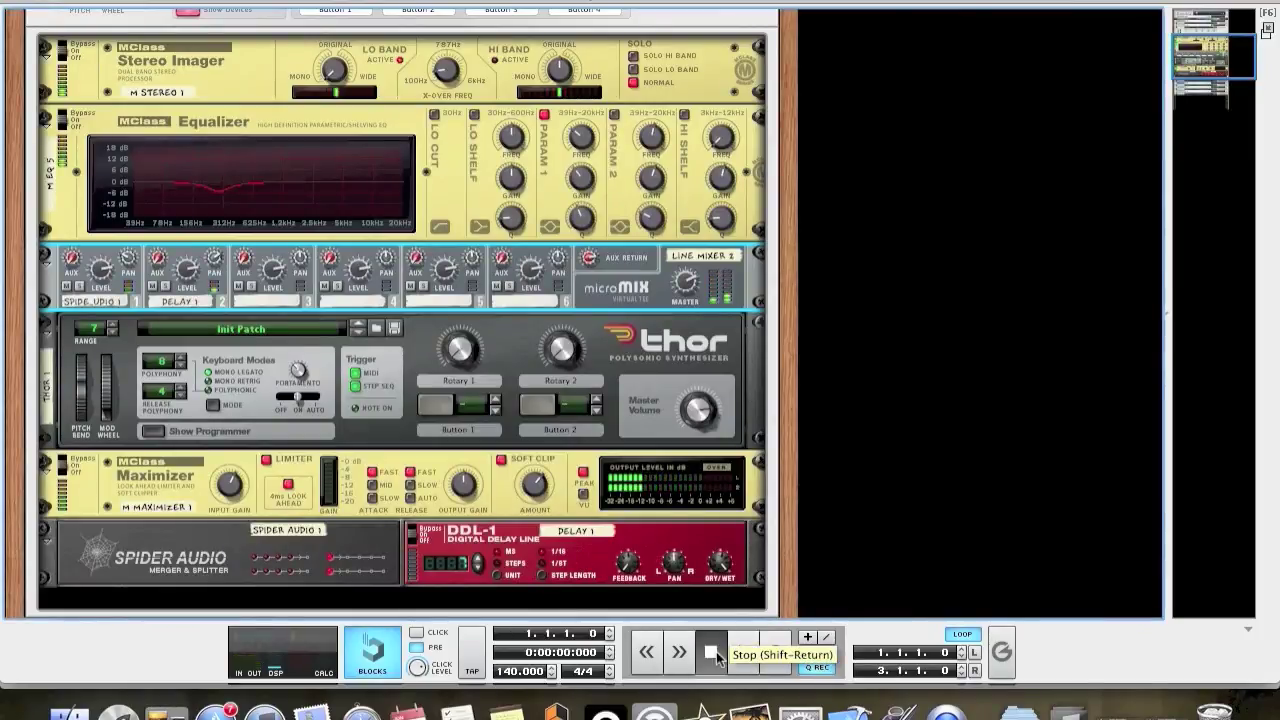
Select the DDL-1 delay and play the loop in short bursts to hear its effect on the bass
click(735, 545)
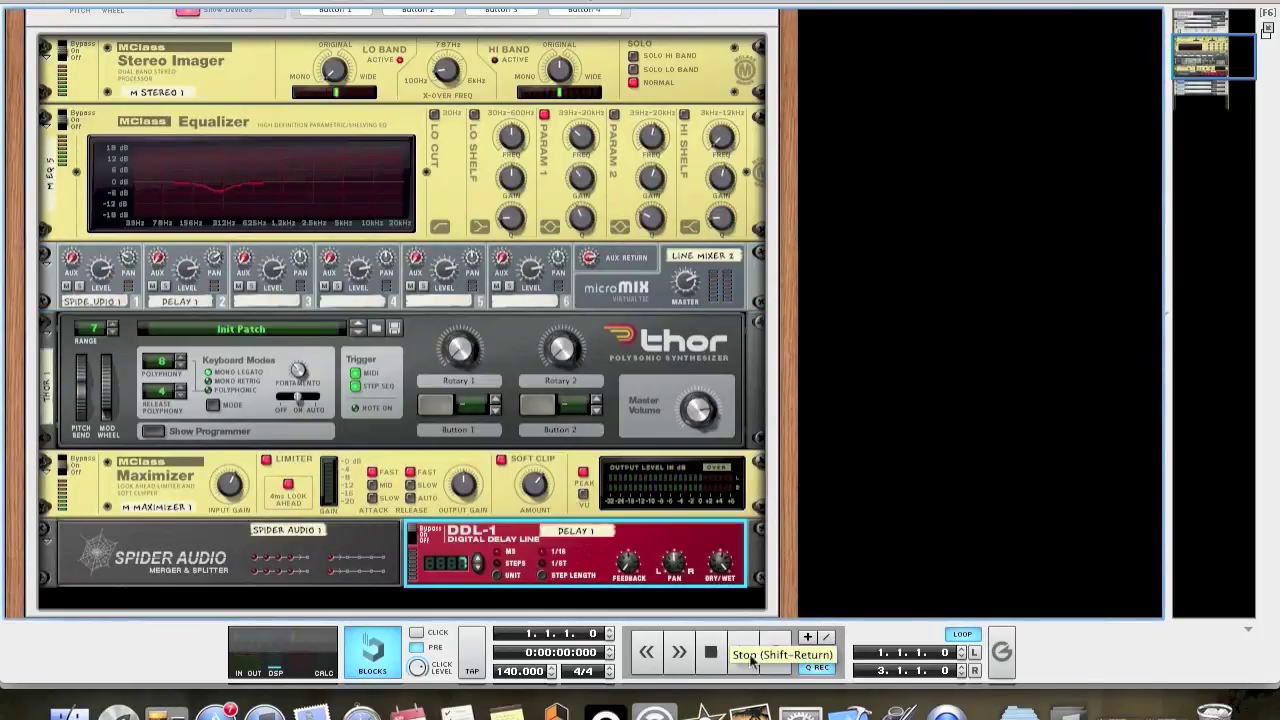
click(731, 656)
double_click(712, 652)
click(740, 652)
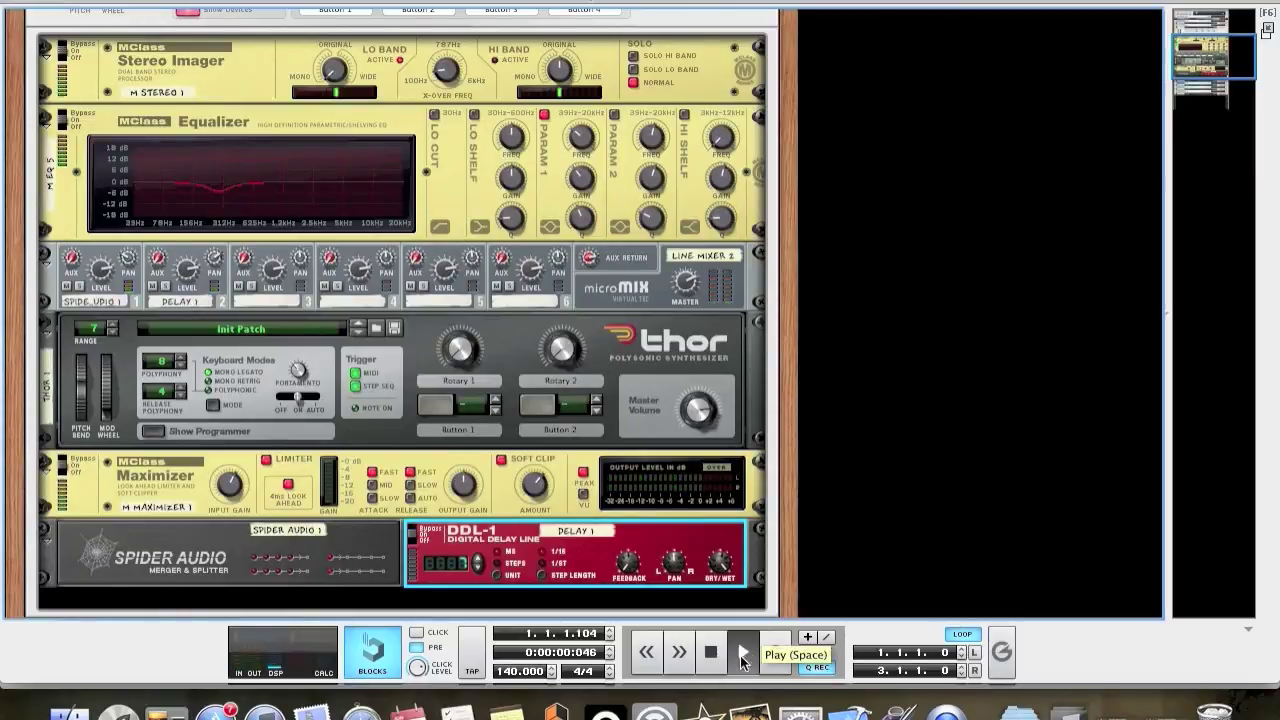
double_click(714, 652)
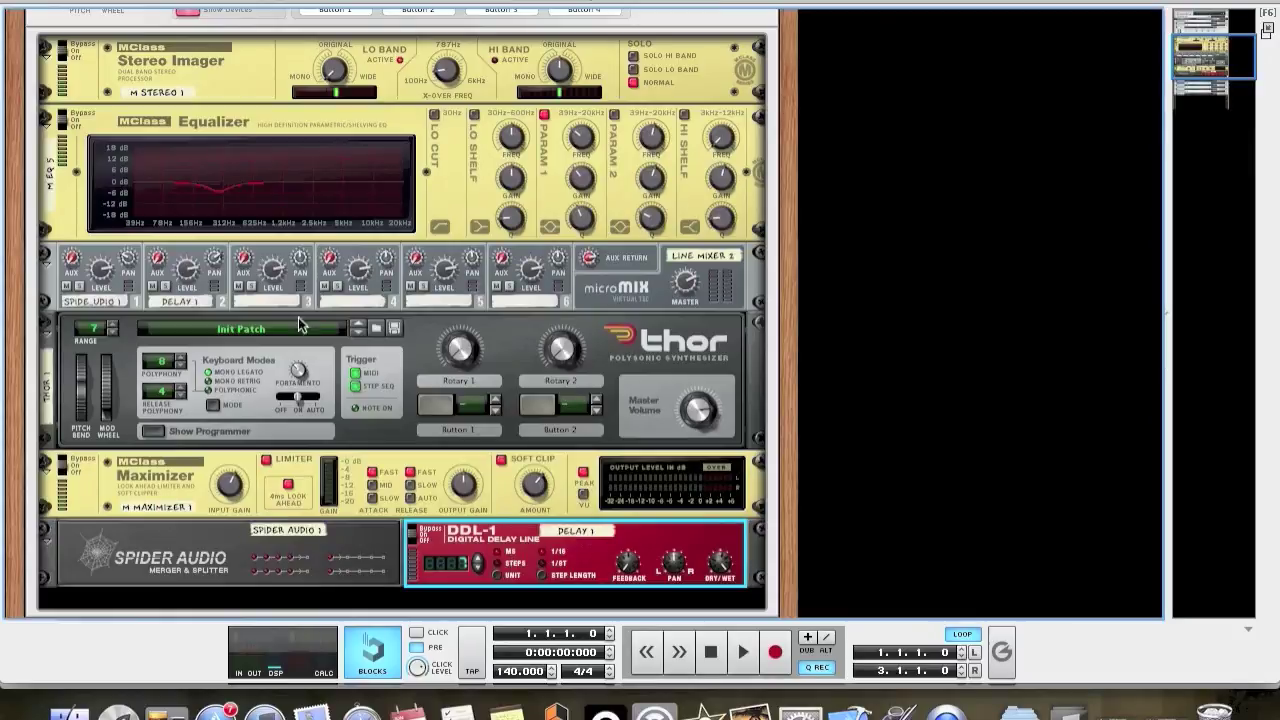
Inspect the MClass Equalizer's Parametric 1 frequency, gain and Q settings in the Bass chain
scroll(278, 287, up, 5)
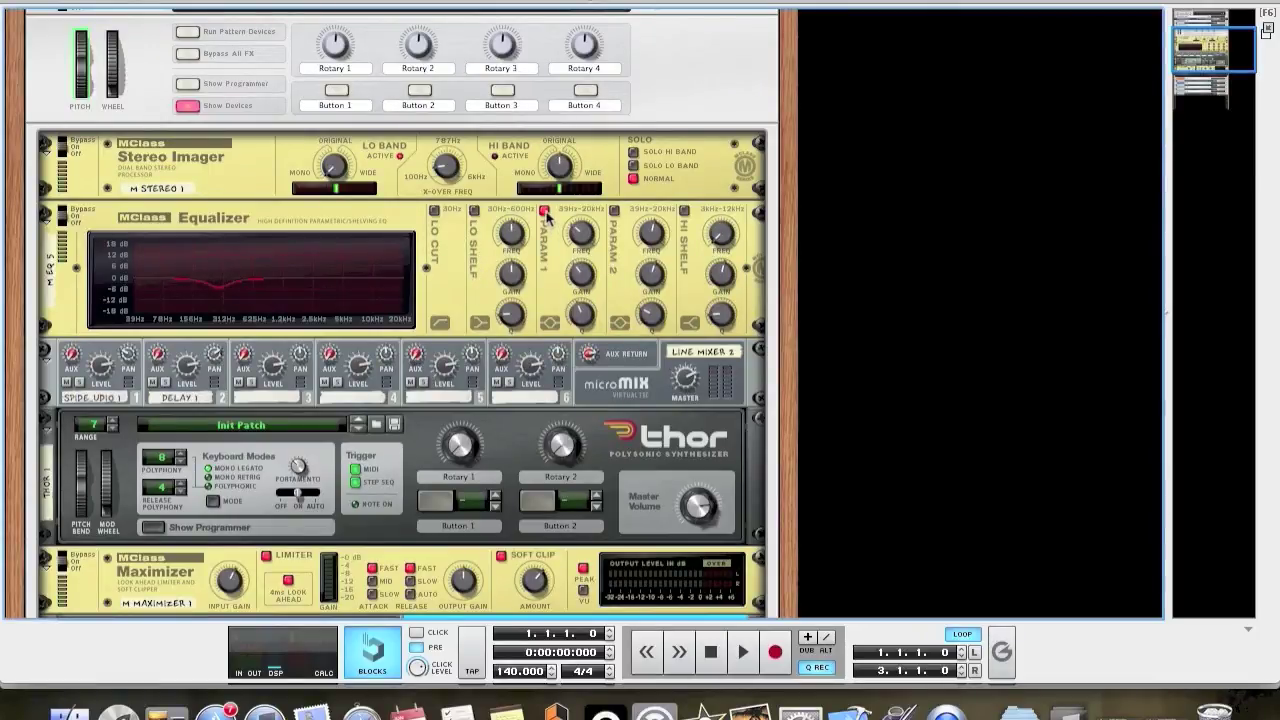
click(583, 243)
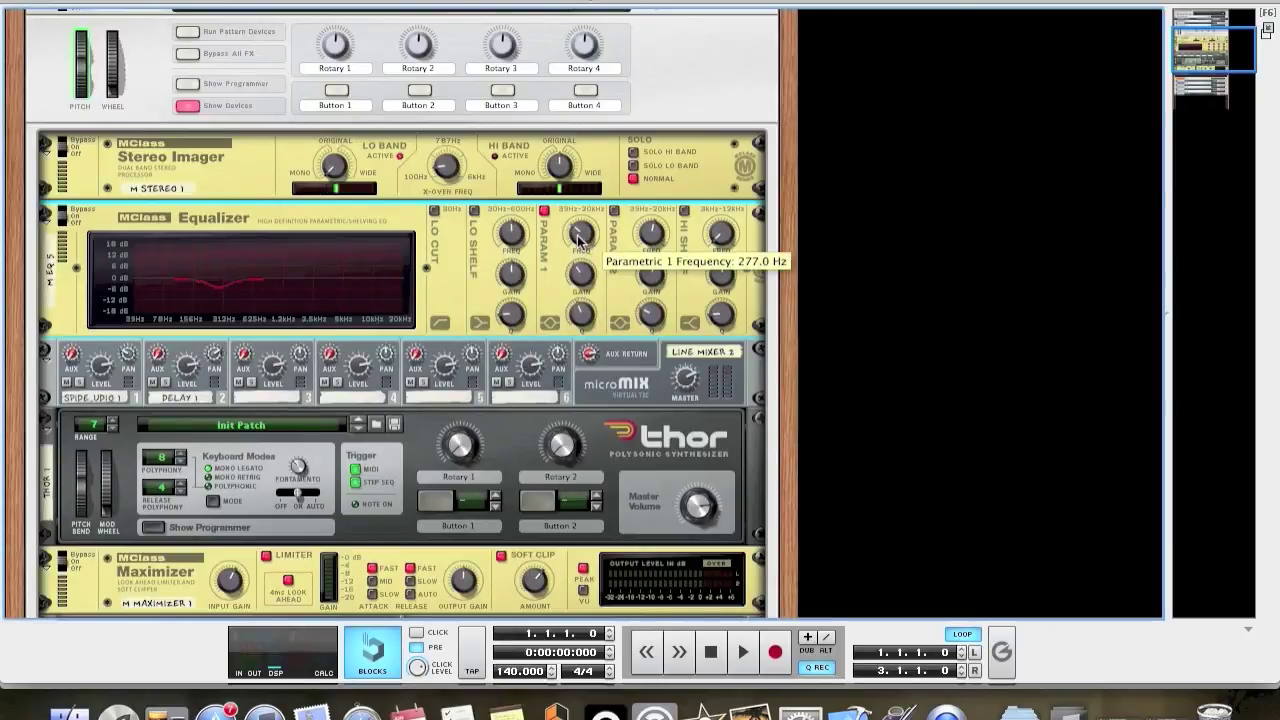
mouse_move(589, 281)
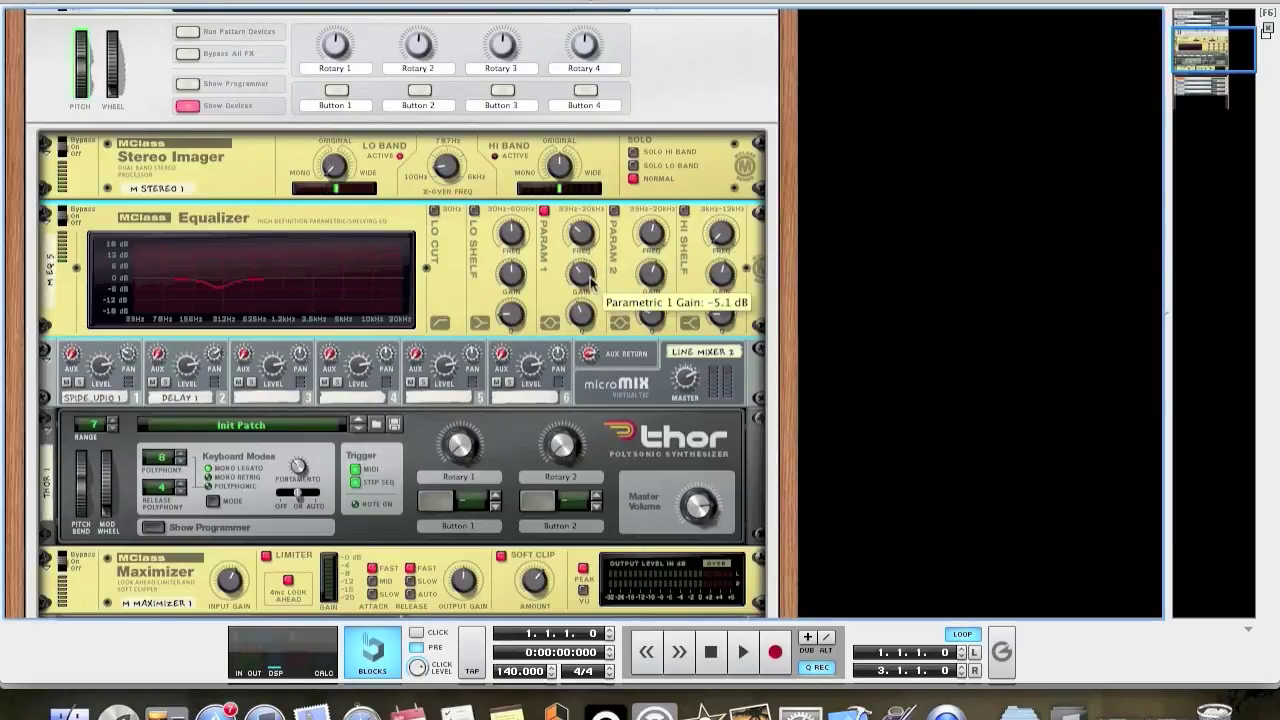
mouse_move(586, 325)
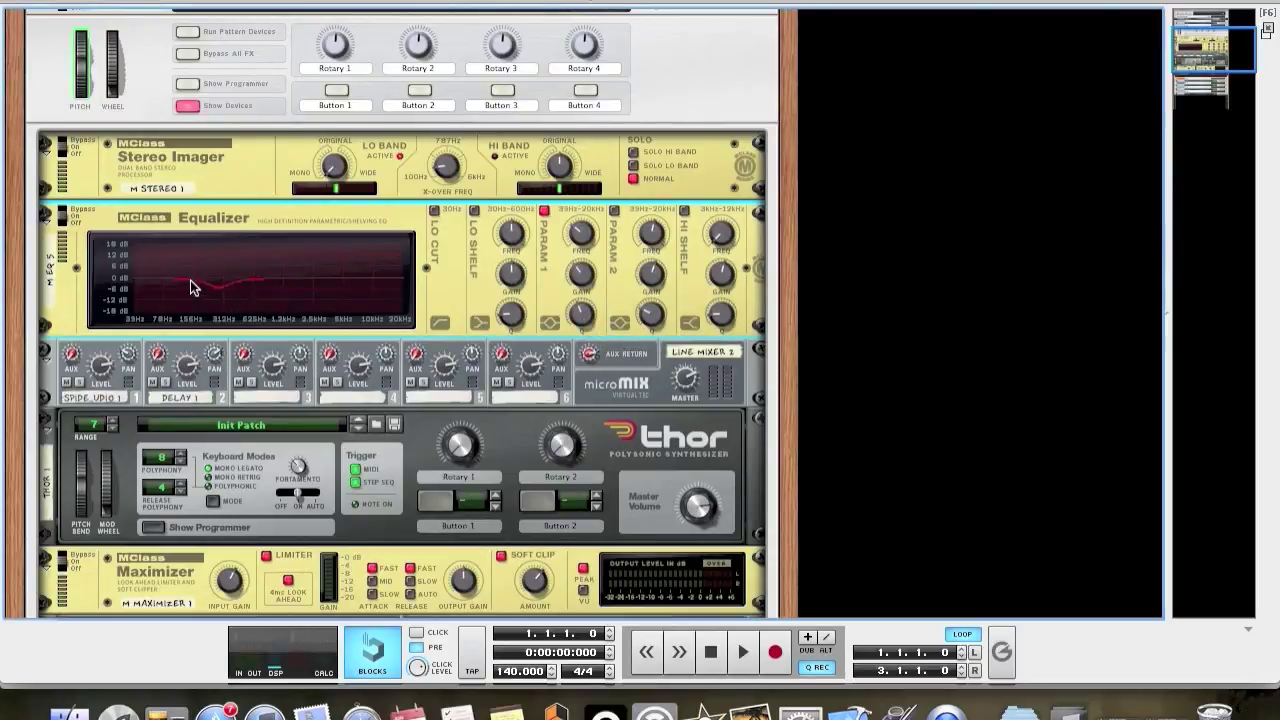
Review the Bass chain's Stereo Imager and Equalizer, then fold the Bass Combinator and unfold Big Saw
scroll(320, 400, up, 3)
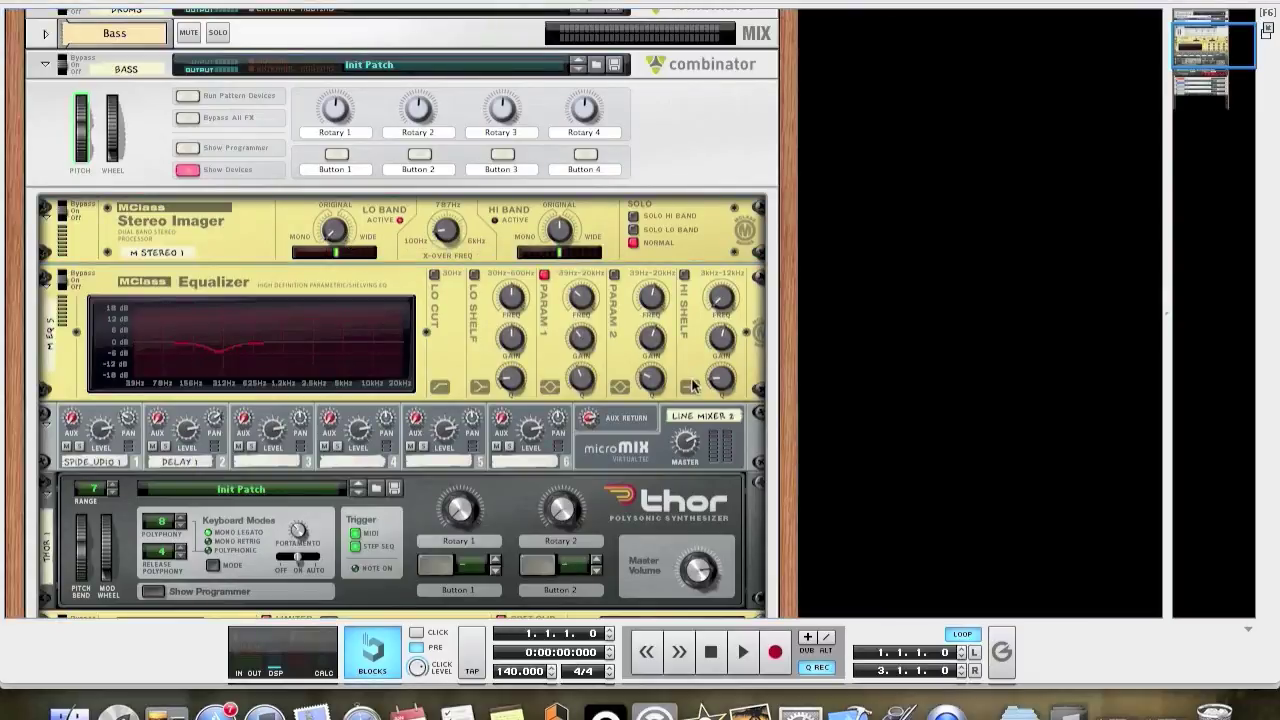
scroll(700, 388, down, 2)
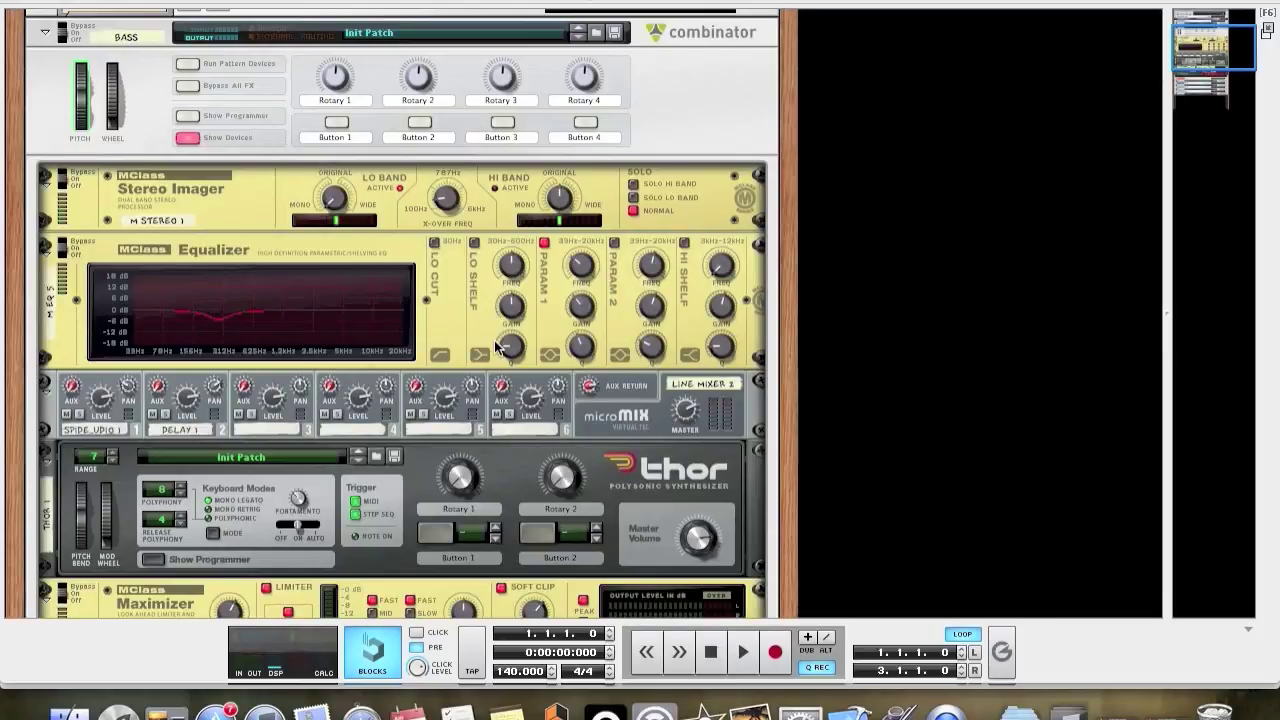
scroll(497, 348, up, 1)
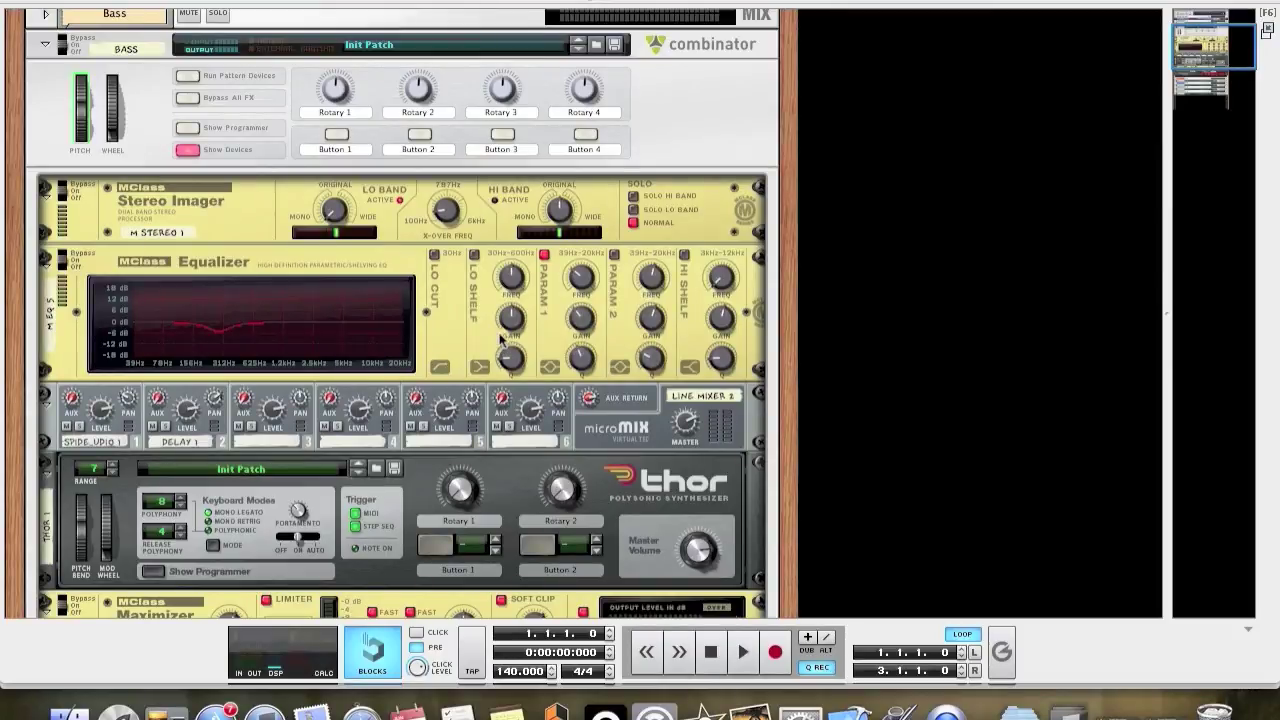
scroll(454, 355, up, 2)
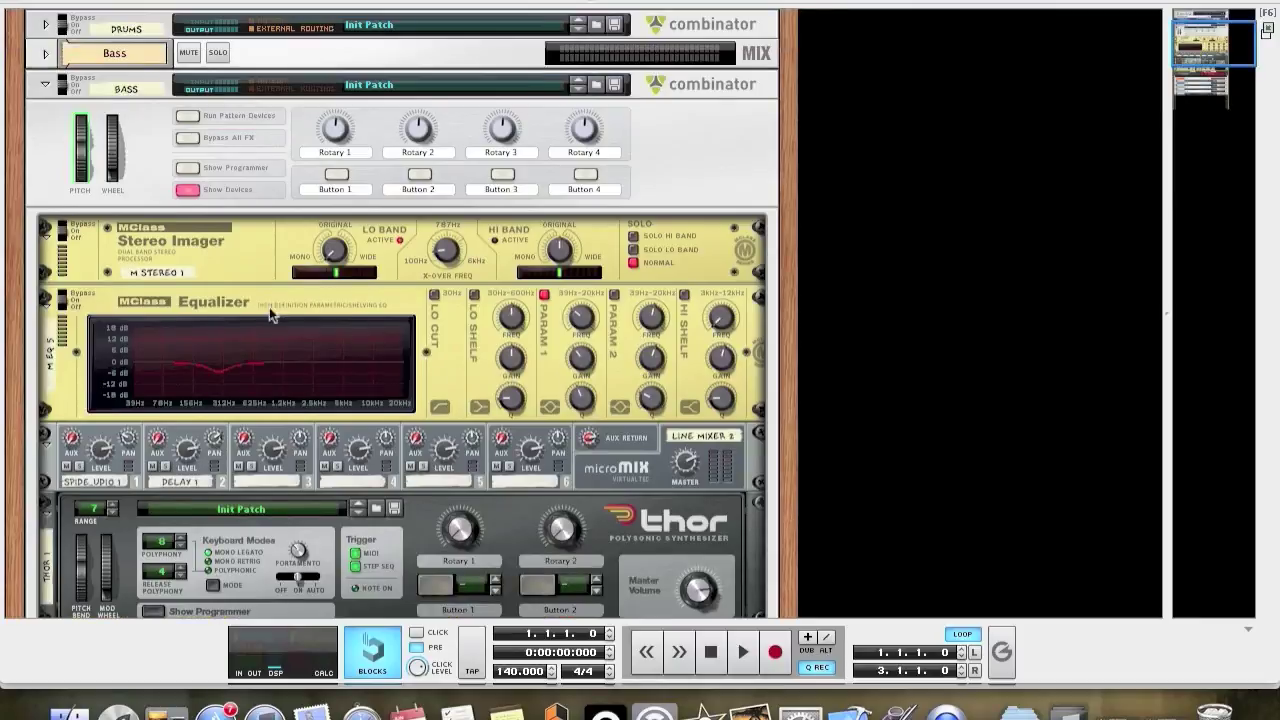
alt+click(45, 84)
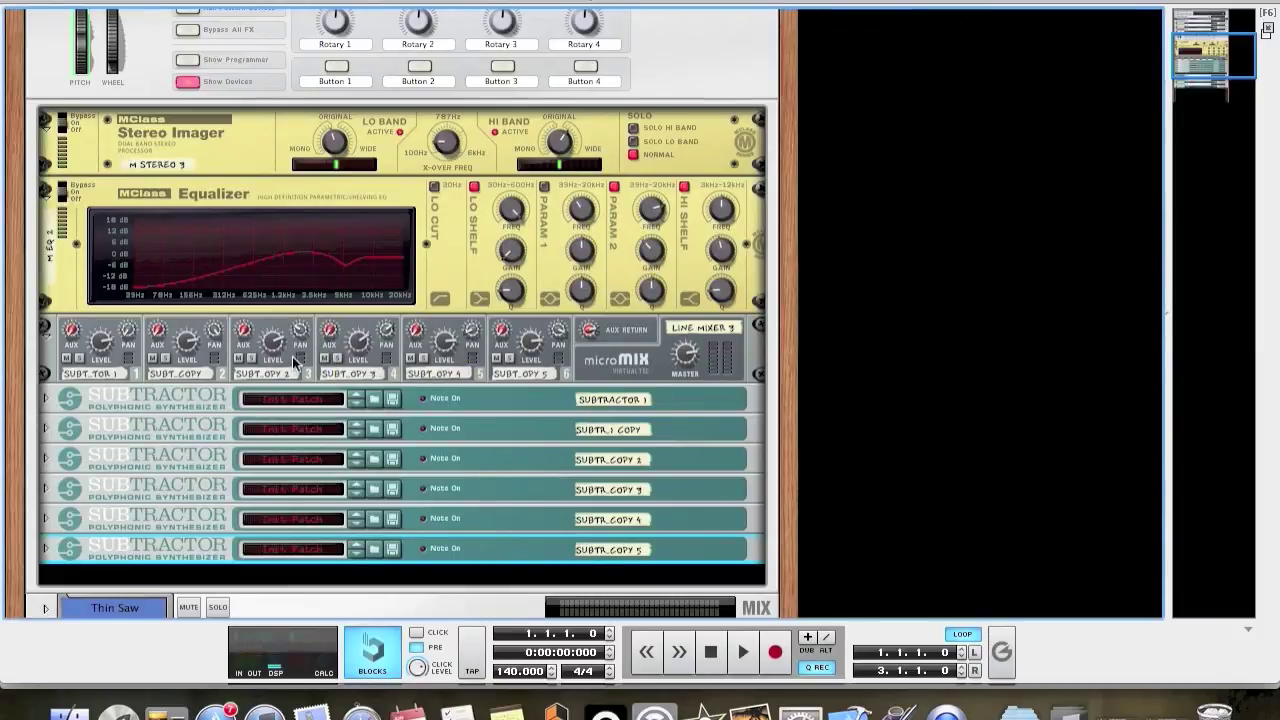
Inspect the pan settings of channels 1 to 6 on Big Saw's Line Mixer 3
click(580, 366)
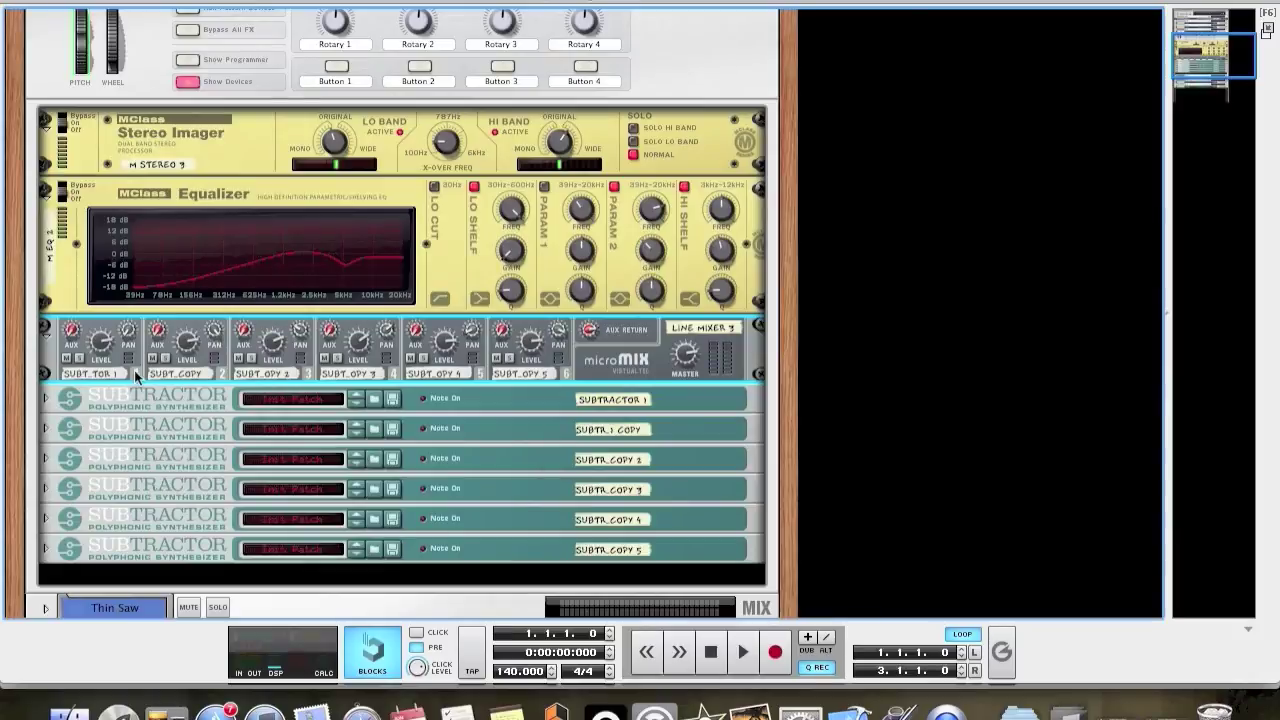
mouse_move(132, 336)
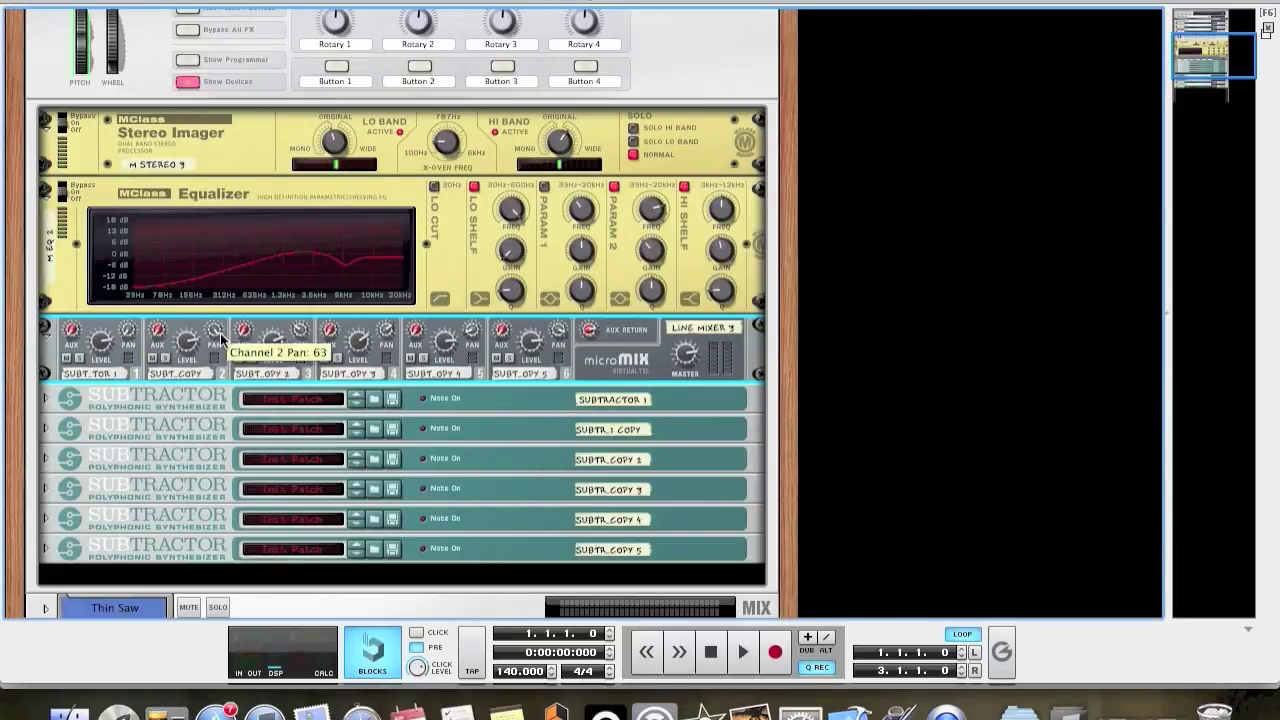
mouse_move(297, 337)
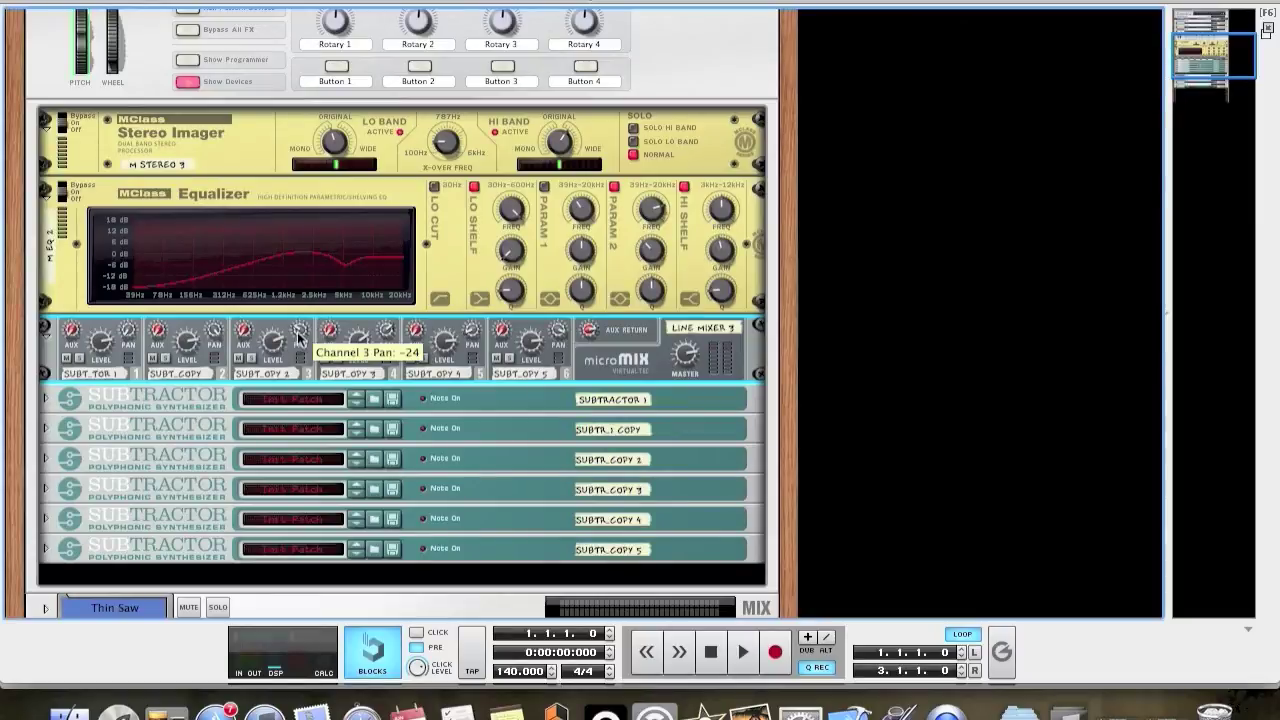
mouse_move(387, 338)
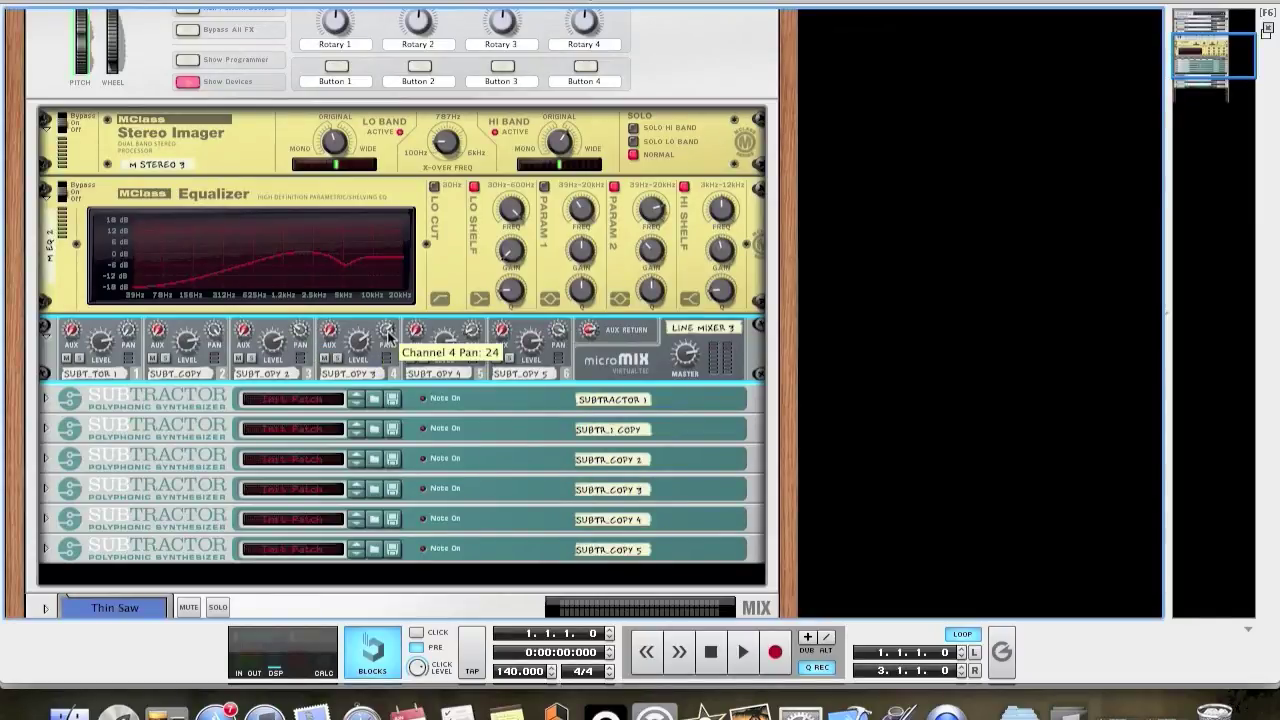
mouse_move(473, 340)
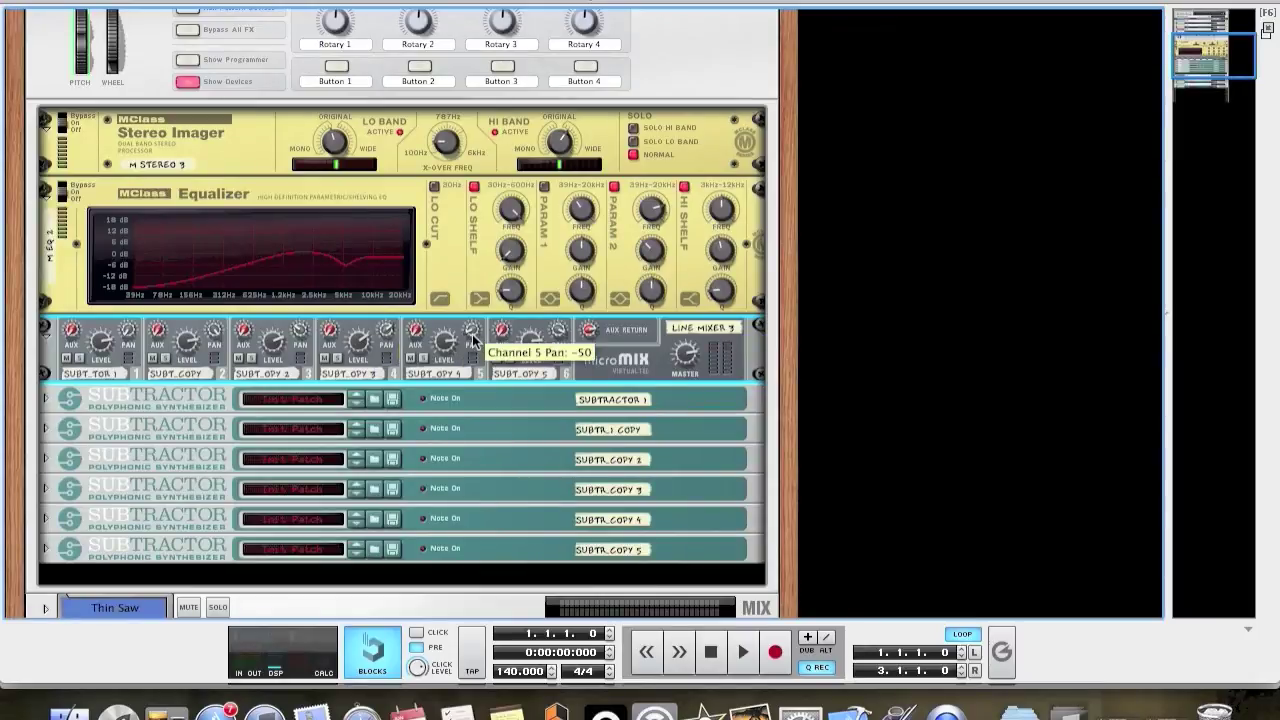
mouse_move(561, 341)
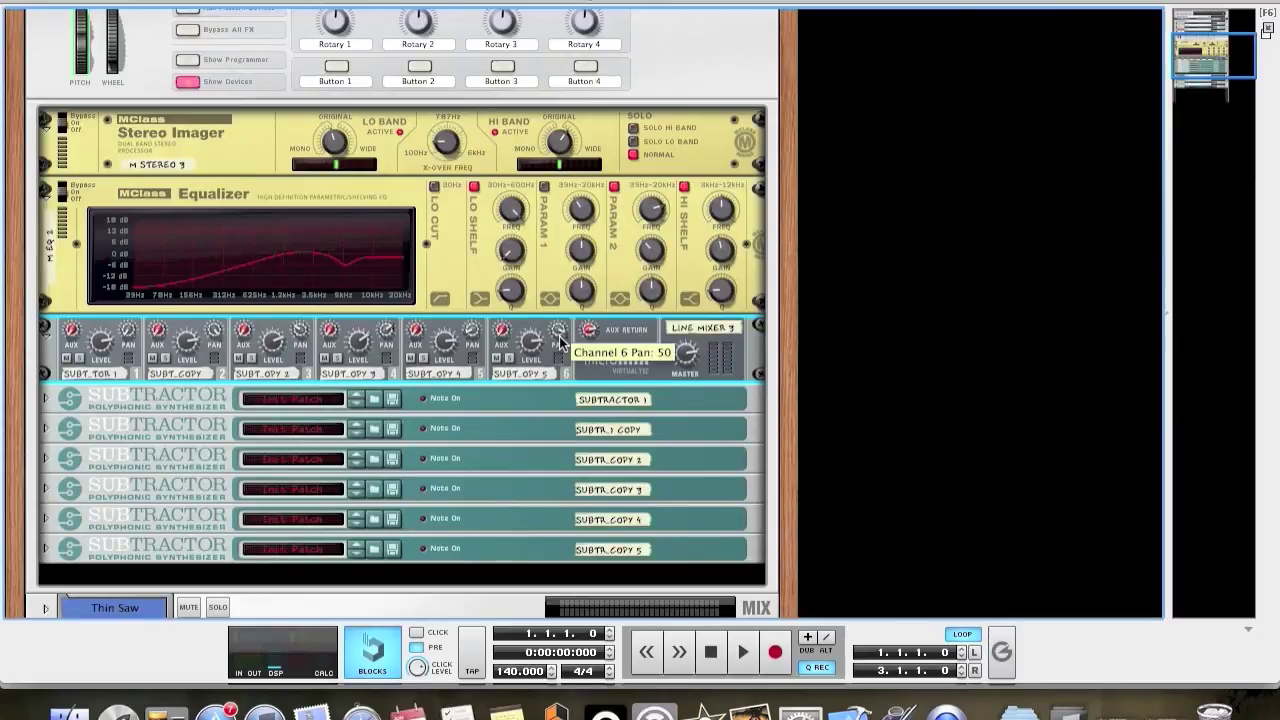
Unfold Subtractor 1 in the Big Saw chain and examine its Osc 1 waveform and cent tuning
click(45, 398)
click(45, 398)
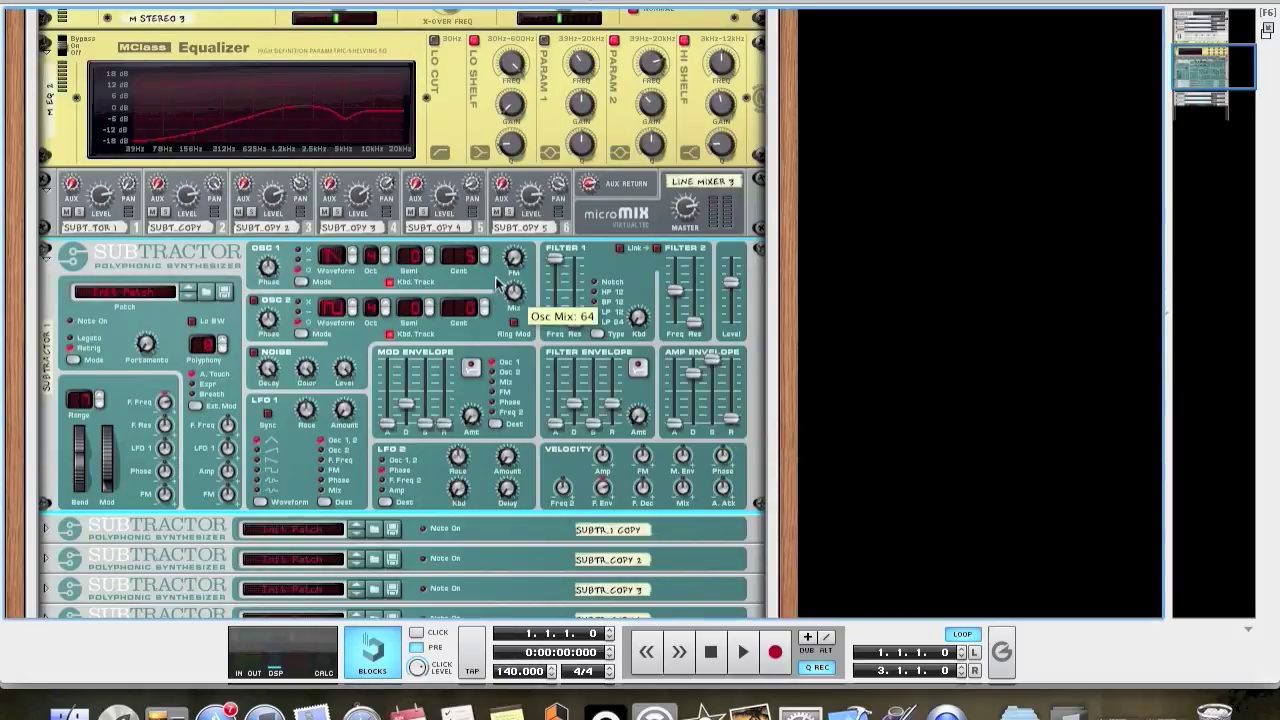
drag(479, 265, 476, 263)
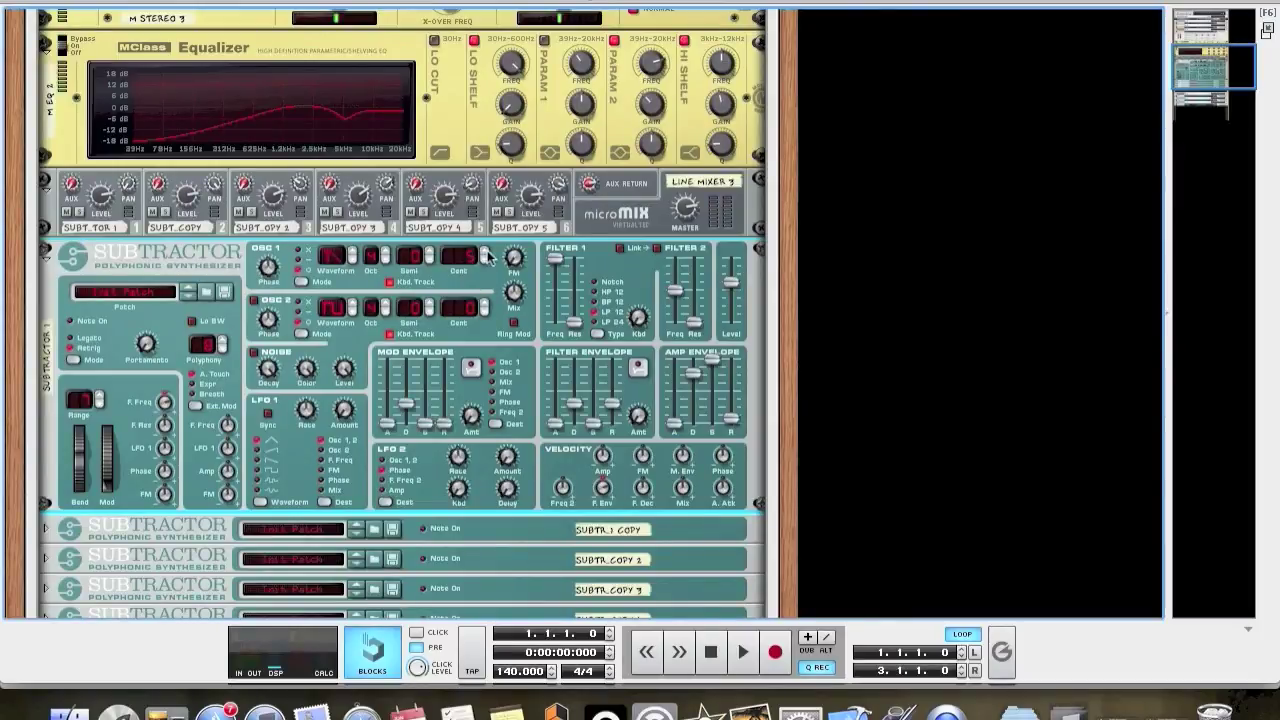
scroll(480, 285, down, 2)
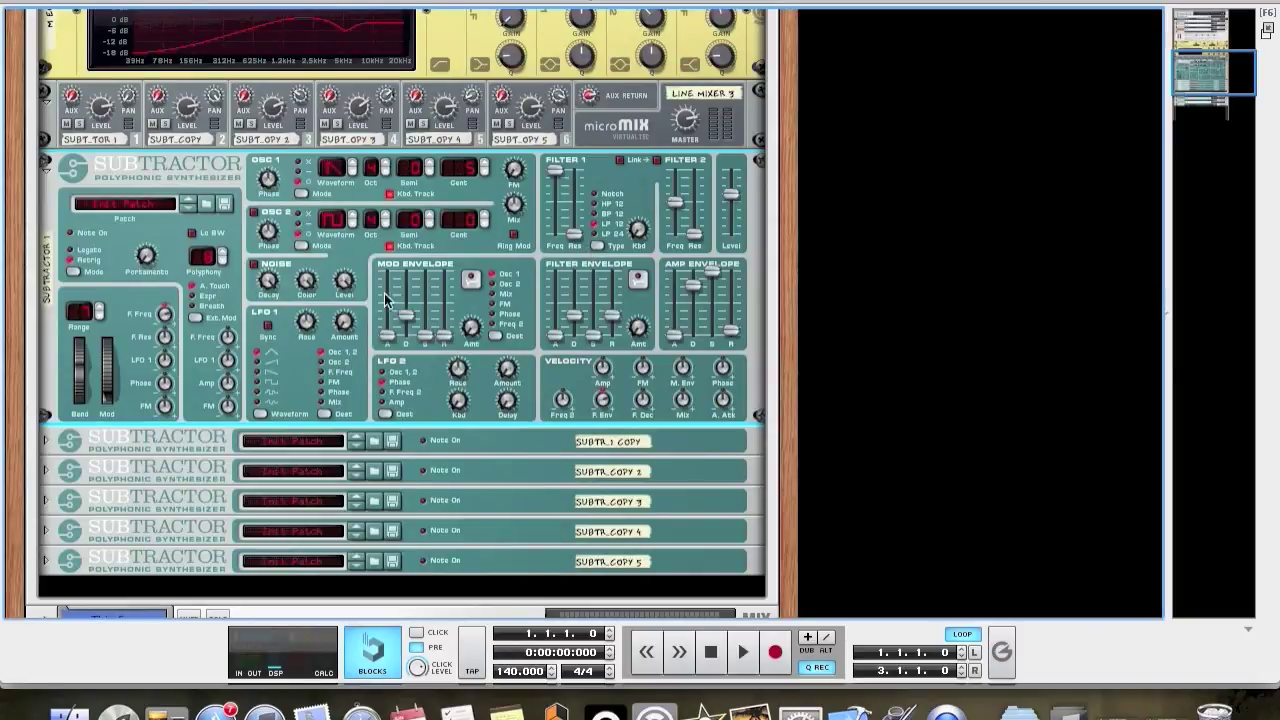
Unfold the first Subtractor copy to compare its Osc 1 octave and cent tuning, then fold all the Subtractors
click(44, 440)
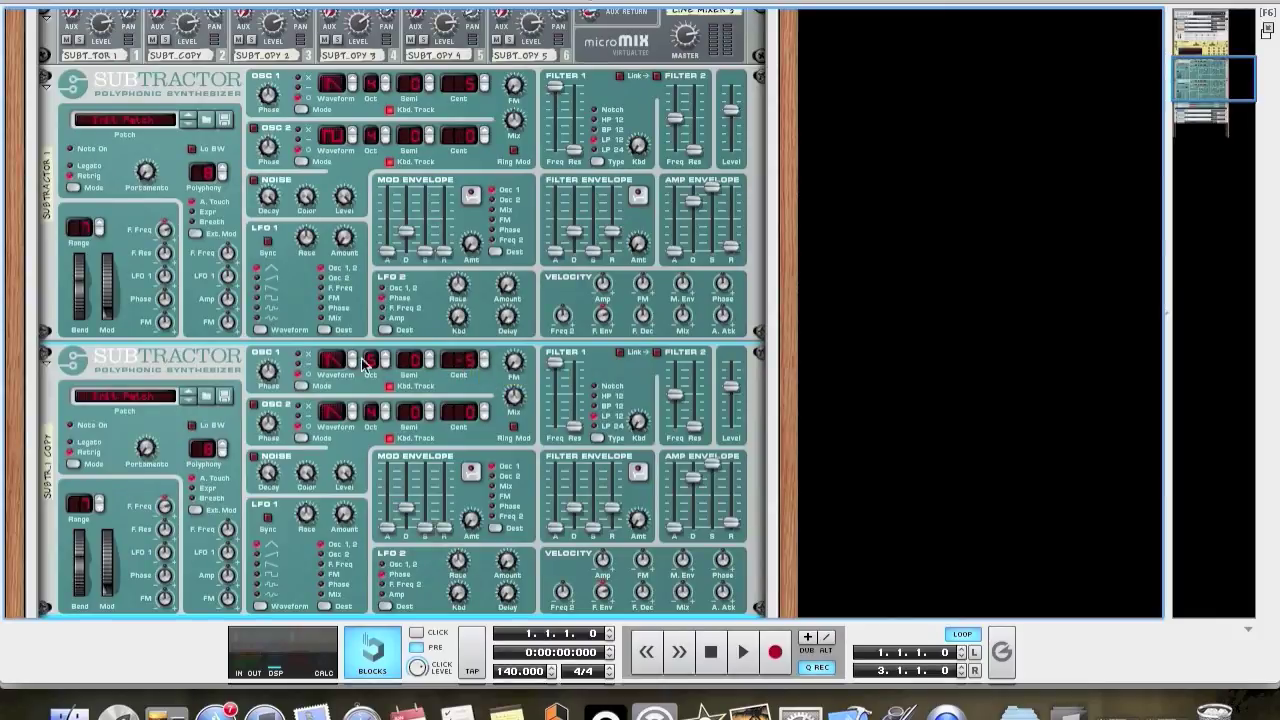
click(377, 357)
scroll(178, 341, up, 2)
alt+click(45, 110)
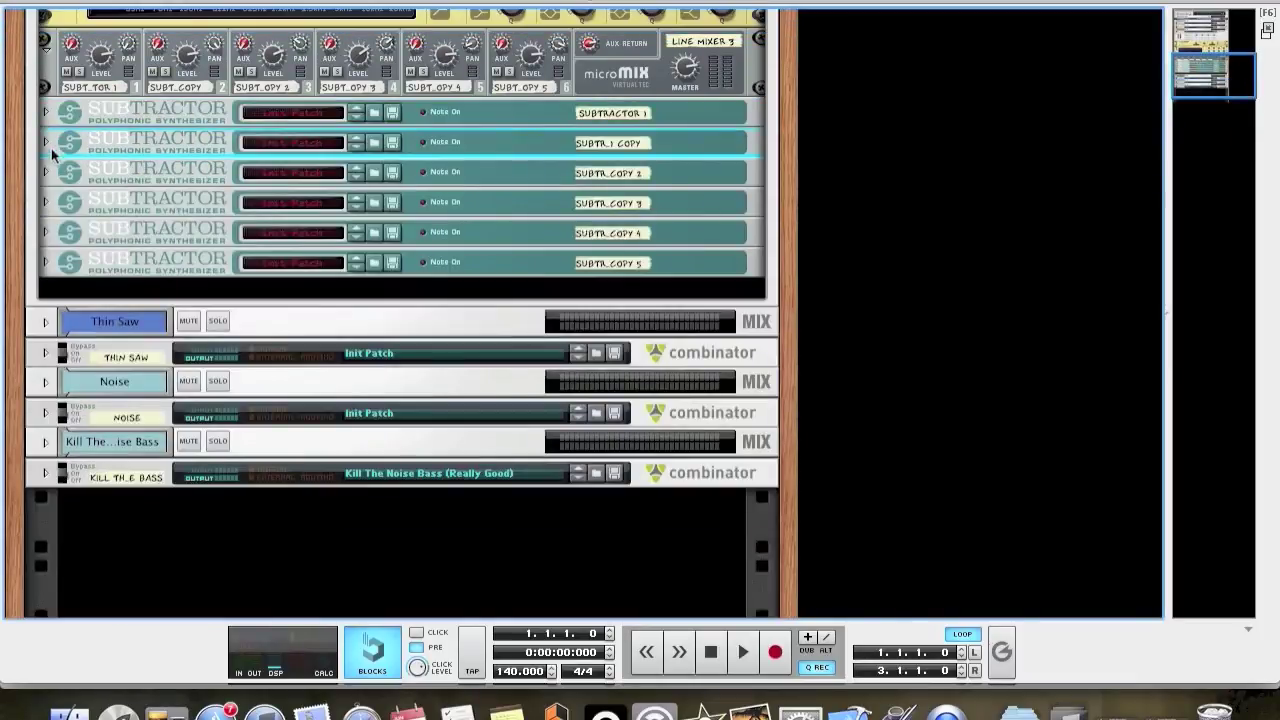
Unfold Subtractor copies 2 to 5 one at a time to compare their Osc 1 cent detuning
click(45, 172)
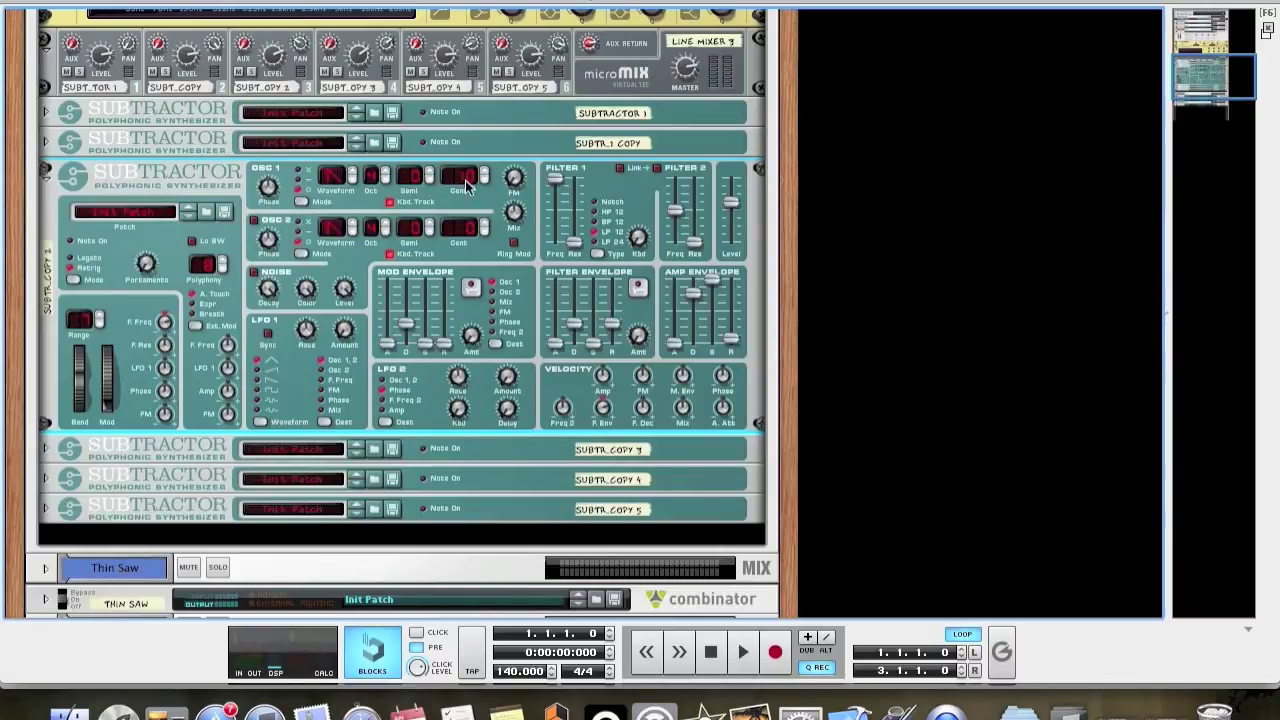
click(45, 172)
click(45, 202)
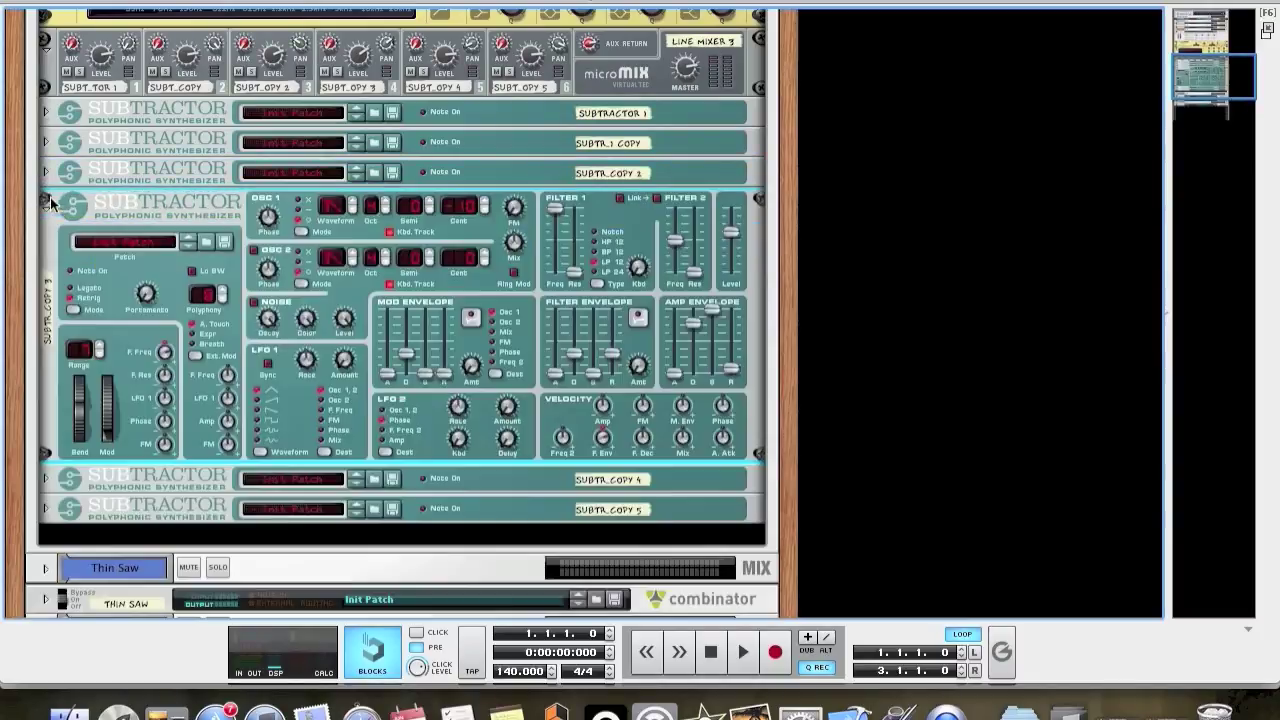
click(45, 202)
click(45, 232)
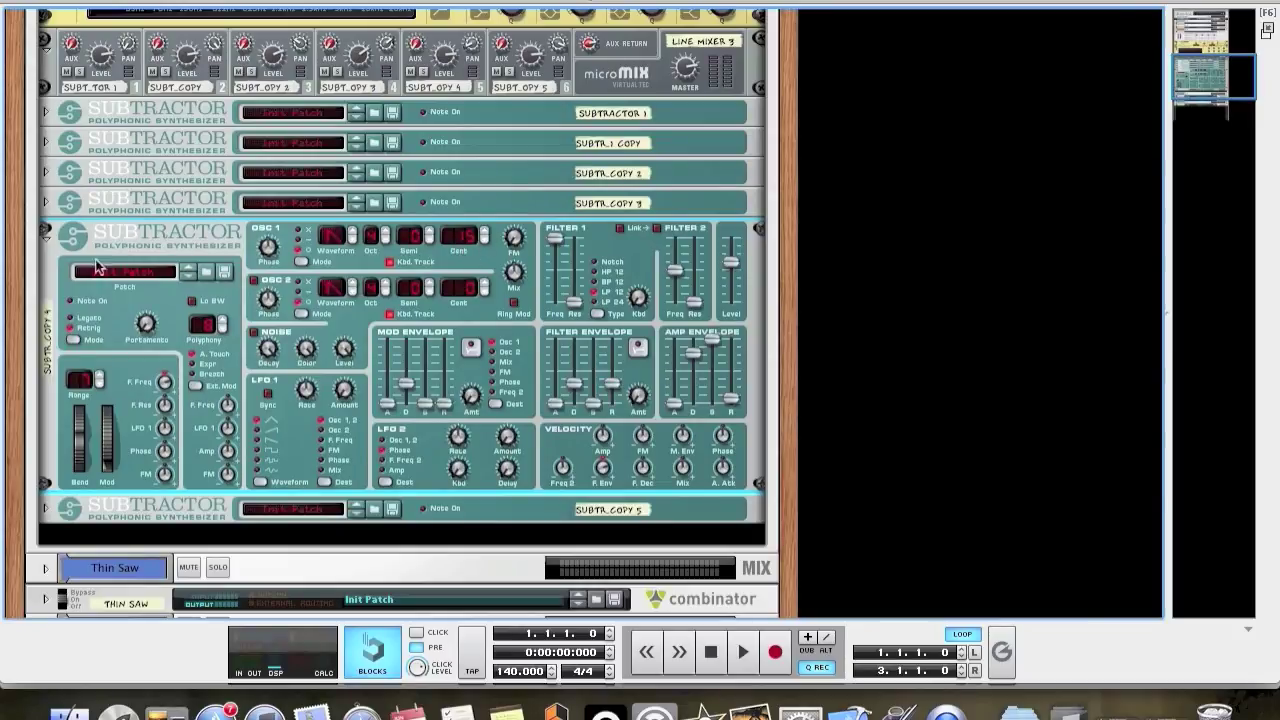
click(45, 232)
click(45, 262)
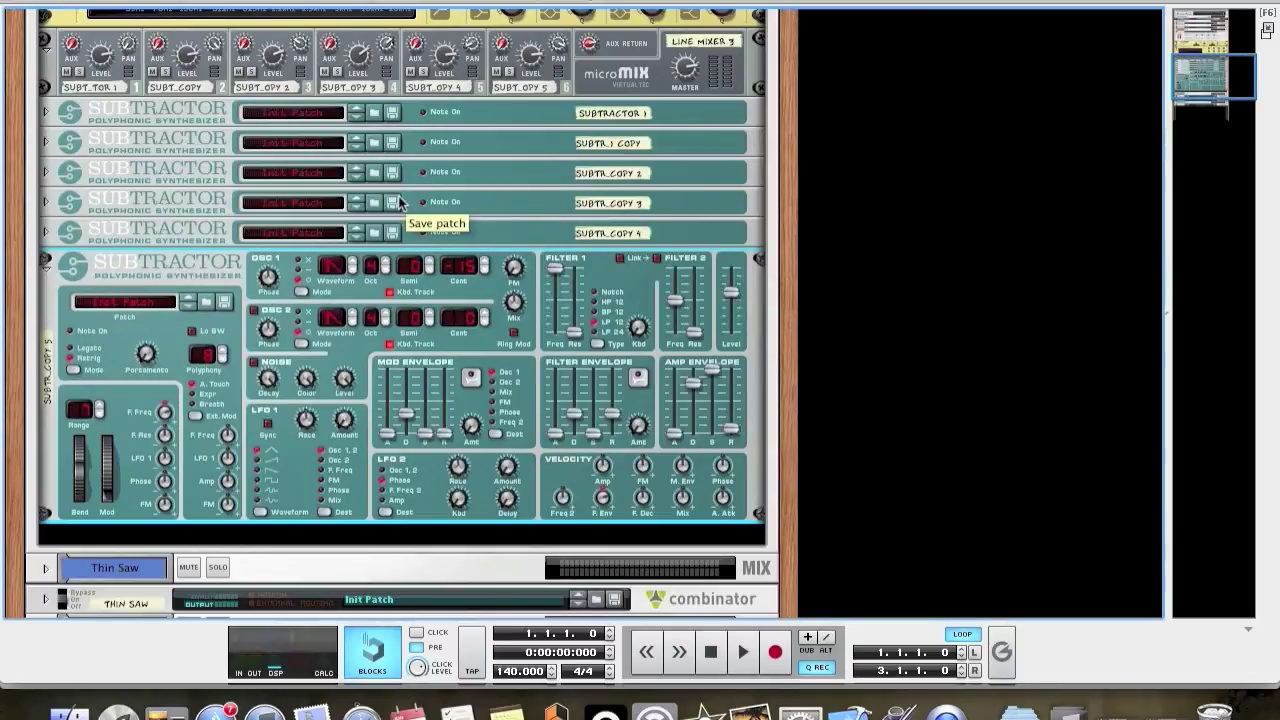
Examine the Big Saw chain's MClass Equalizer curve, Parametric 2 gain and Stereo Imager width settings
scroll(700, 350, up, 5)
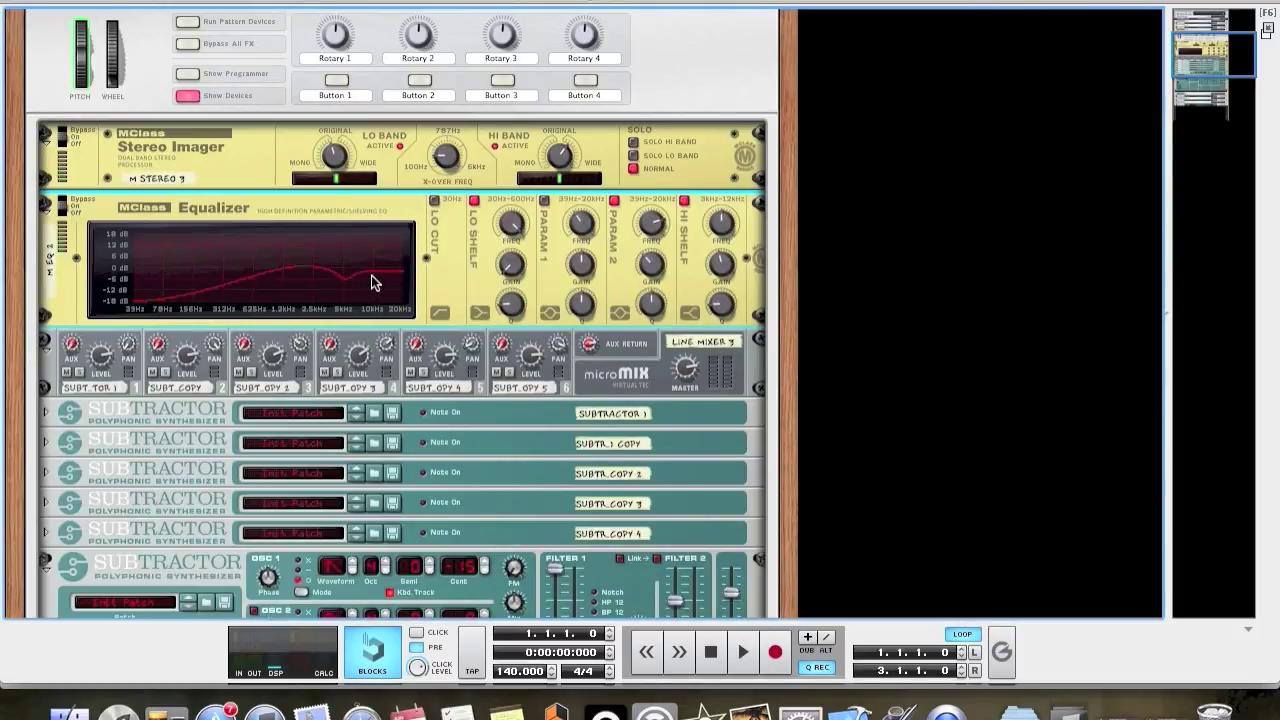
drag(650, 264, 648, 282)
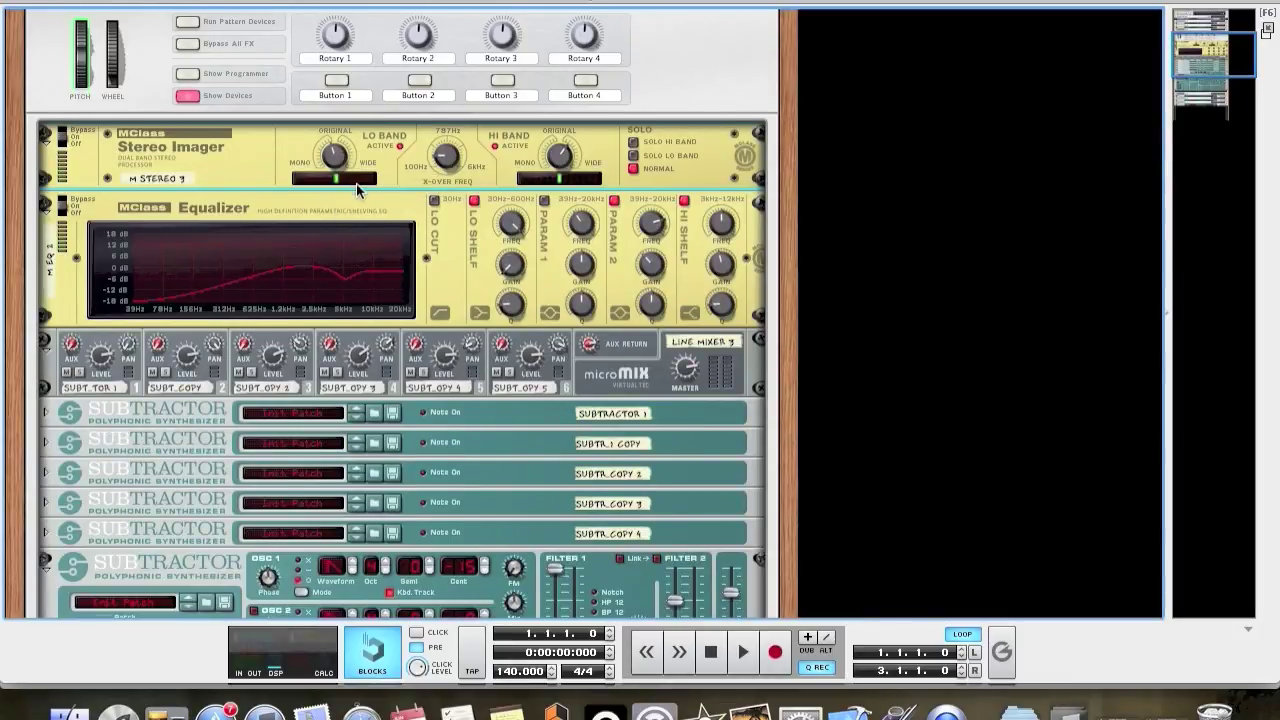
scroll(228, 229, up, 3)
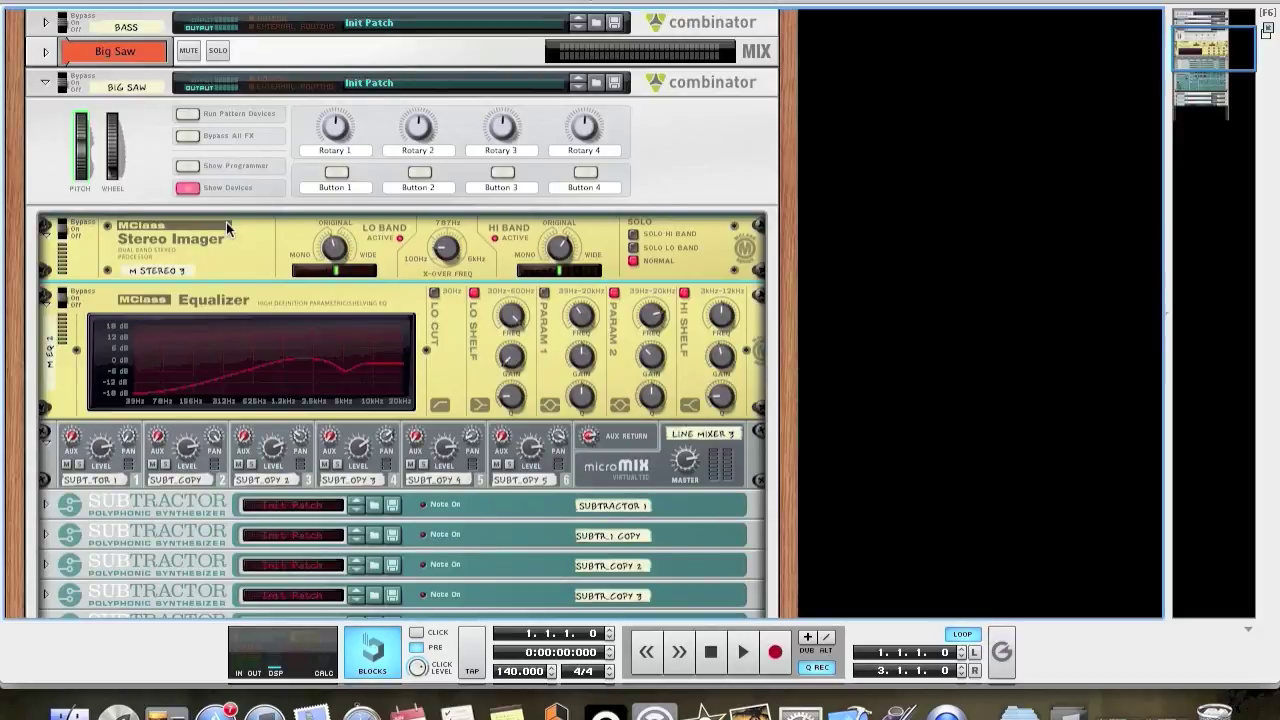
Fold the Big Saw Combinator and unfold the Noise Combinator to view its Thor synths and effects
click(44, 82)
click(46, 283)
scroll(375, 298, down, 5)
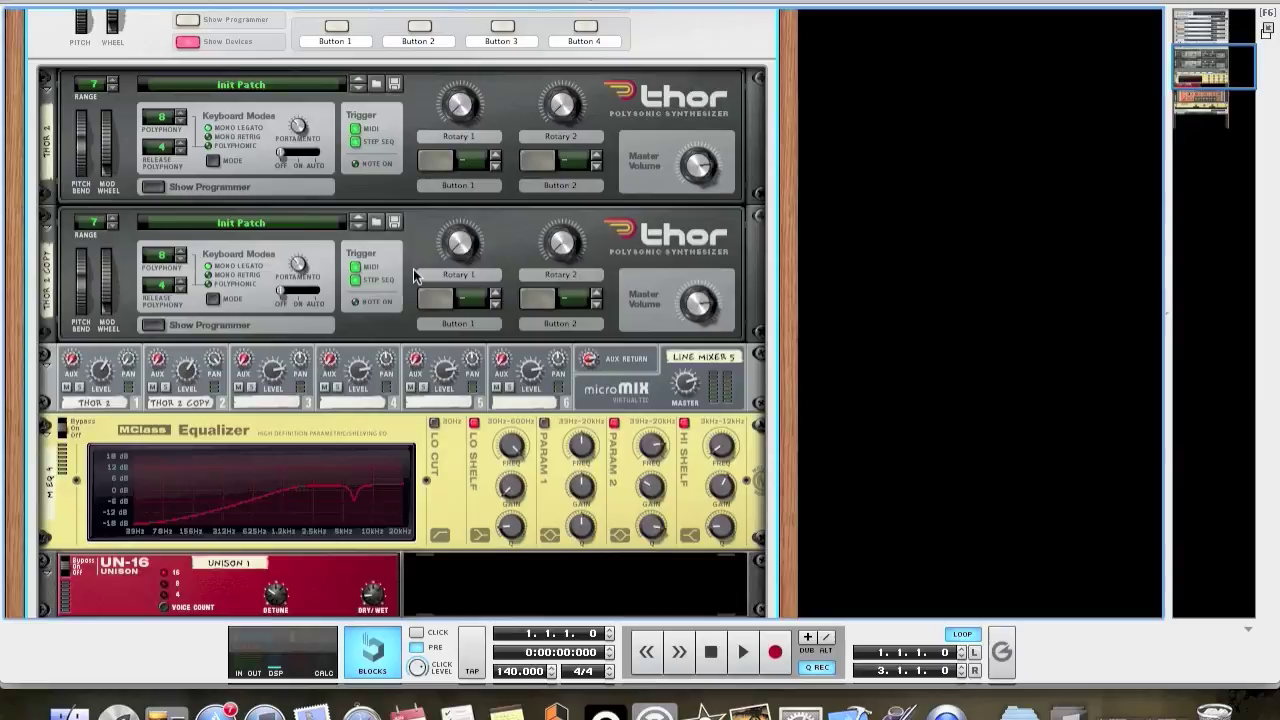
scroll(288, 267, up, 1)
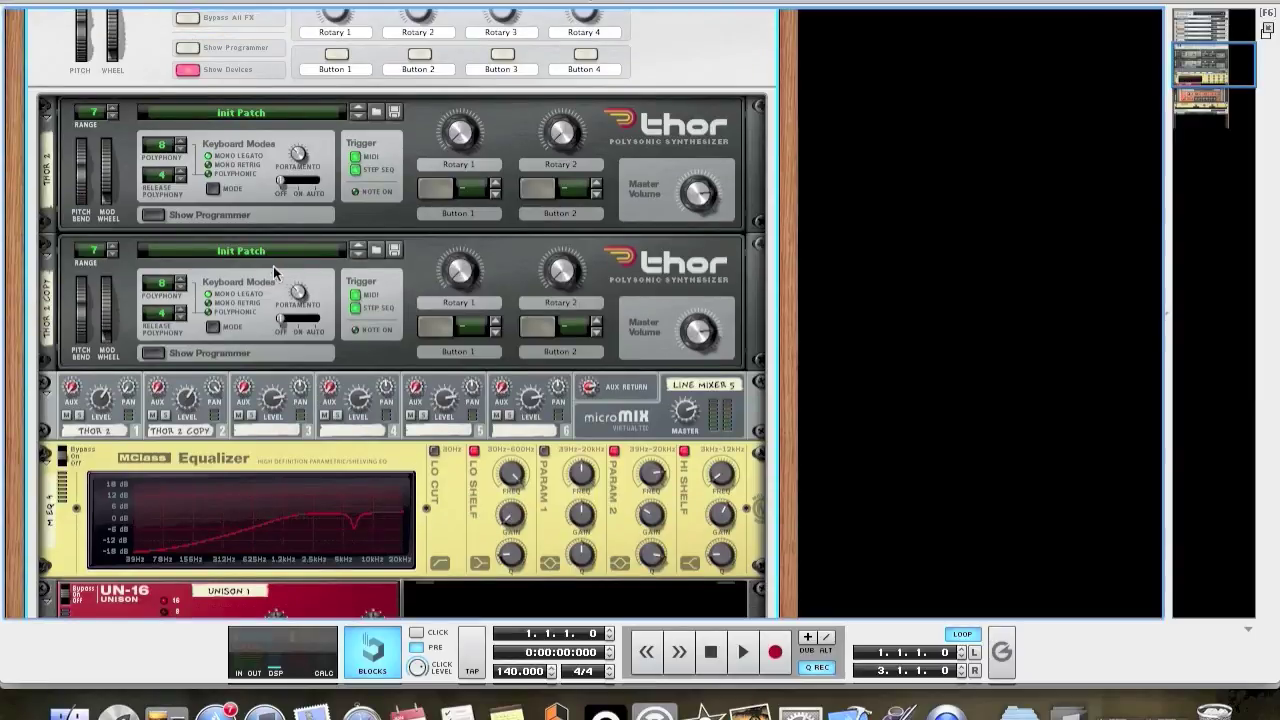
Show the first Noise Thor's programmer, inspect its noise oscillator, filters, amp envelope and Chorus settings, then hide the programmer
click(160, 215)
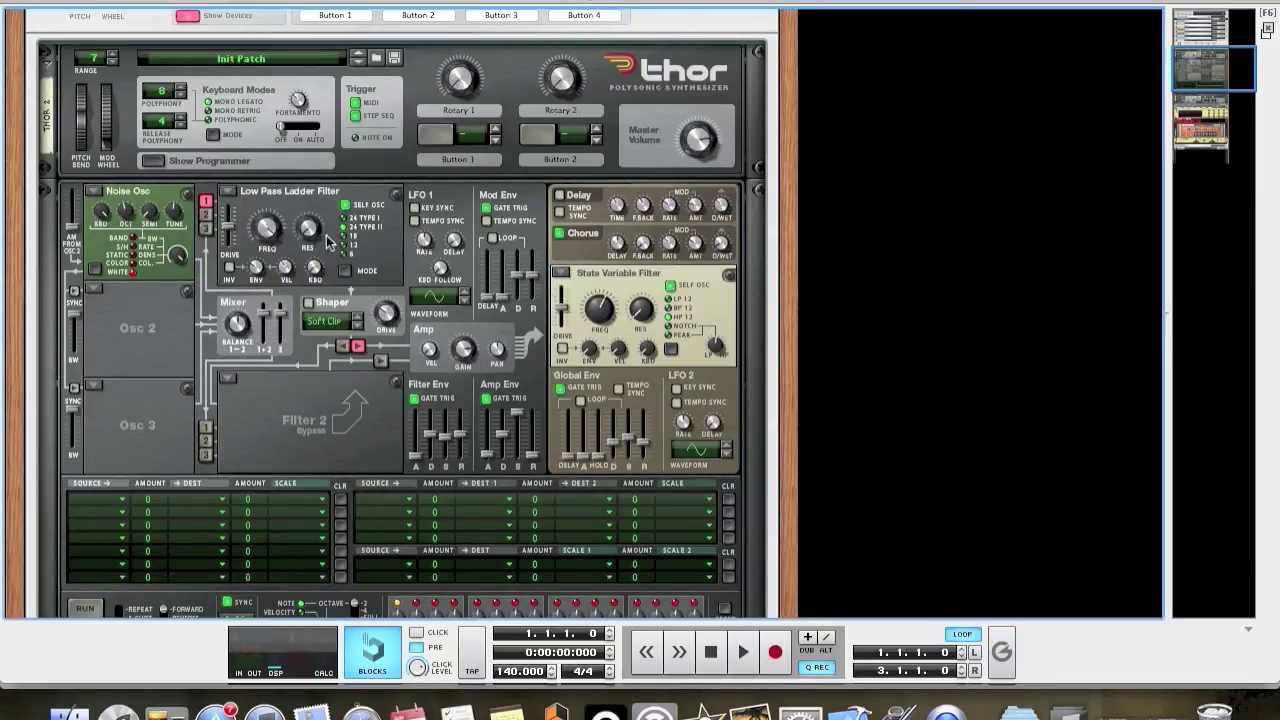
mouse_move(288, 222)
mouse_move(518, 412)
mouse_move(604, 316)
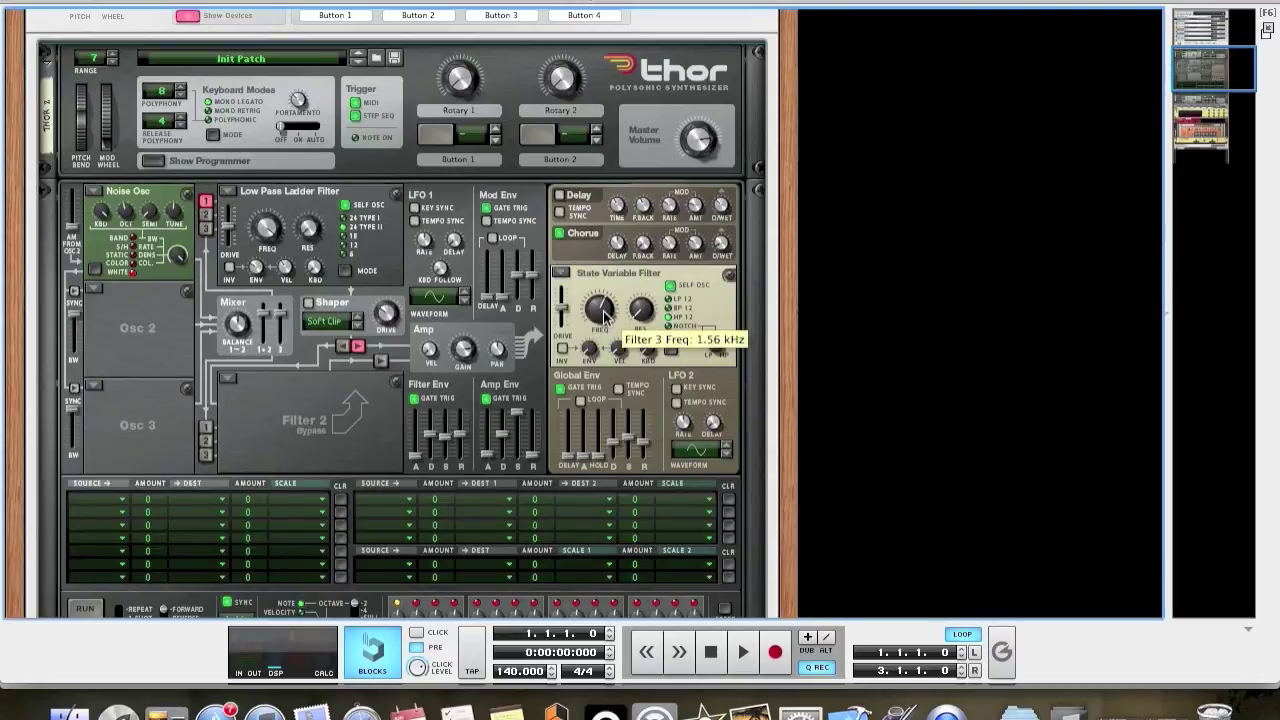
scroll(604, 316, up, 1)
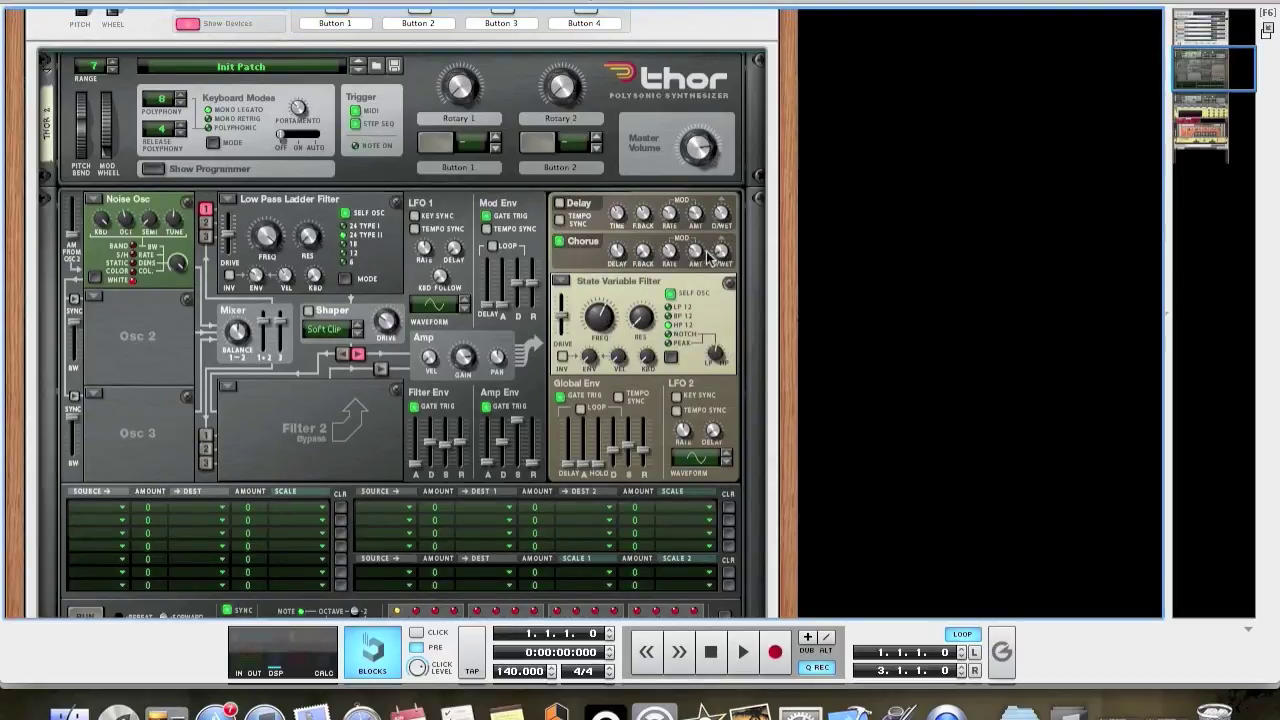
mouse_move(718, 258)
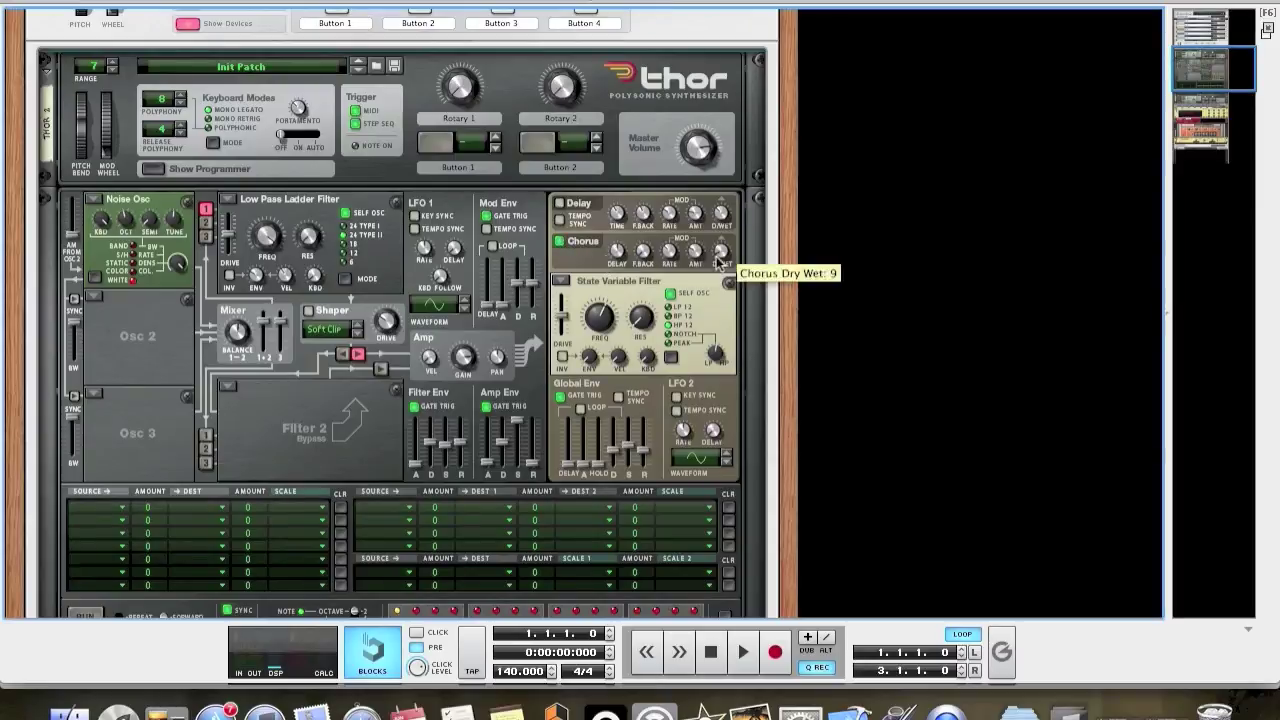
scroll(718, 258, up, 3)
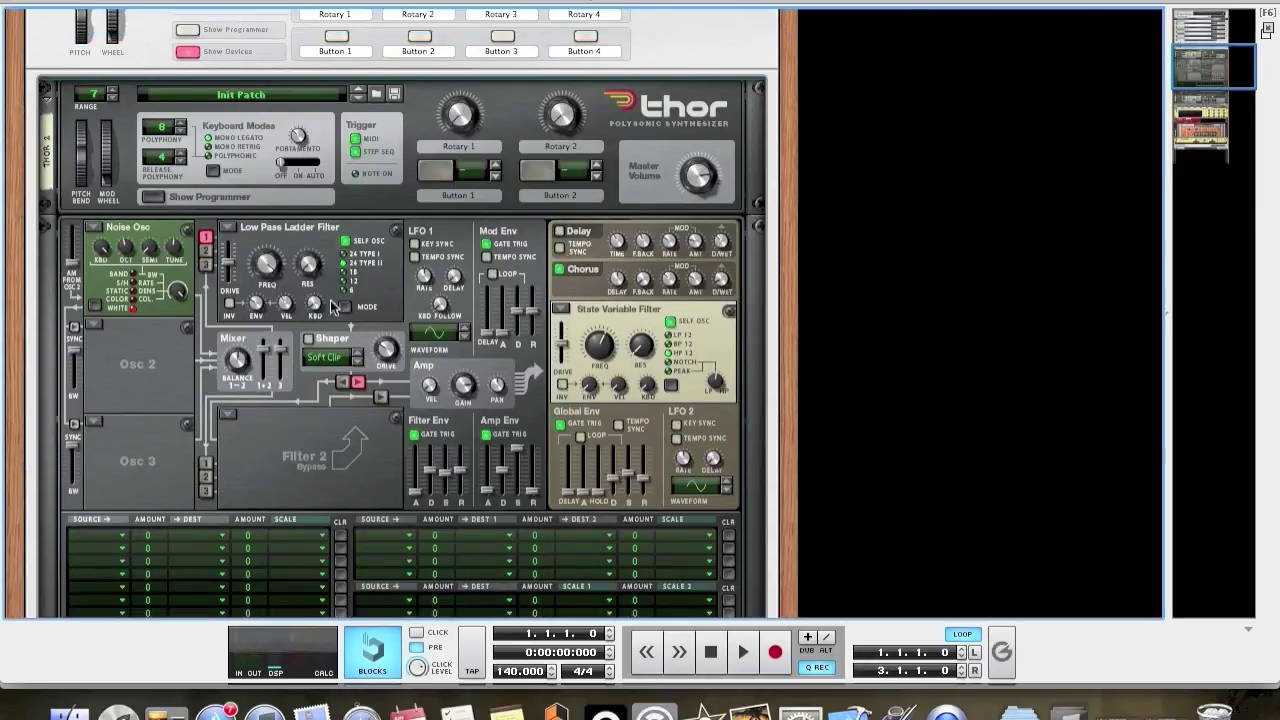
click(154, 197)
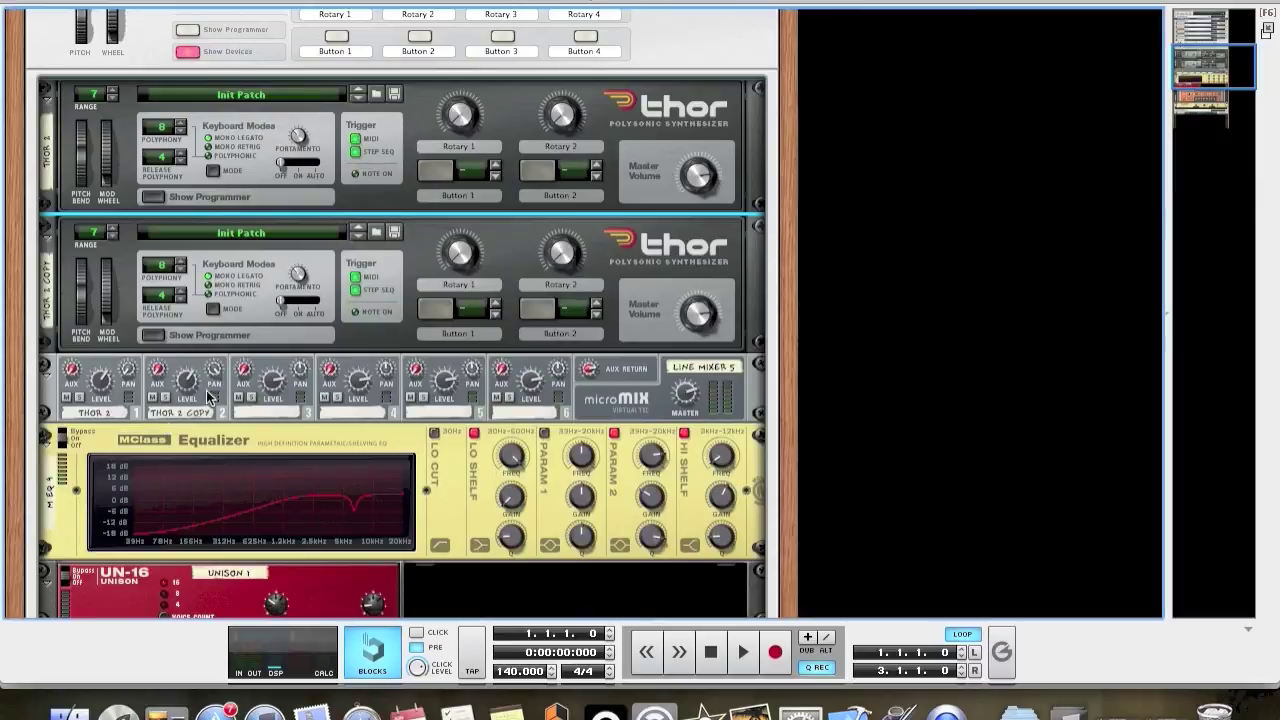
Check the channel 1 pan on the Noise chain's Line Mixer 5 and show the second Thor's programmer
scroll(192, 408, up, 5)
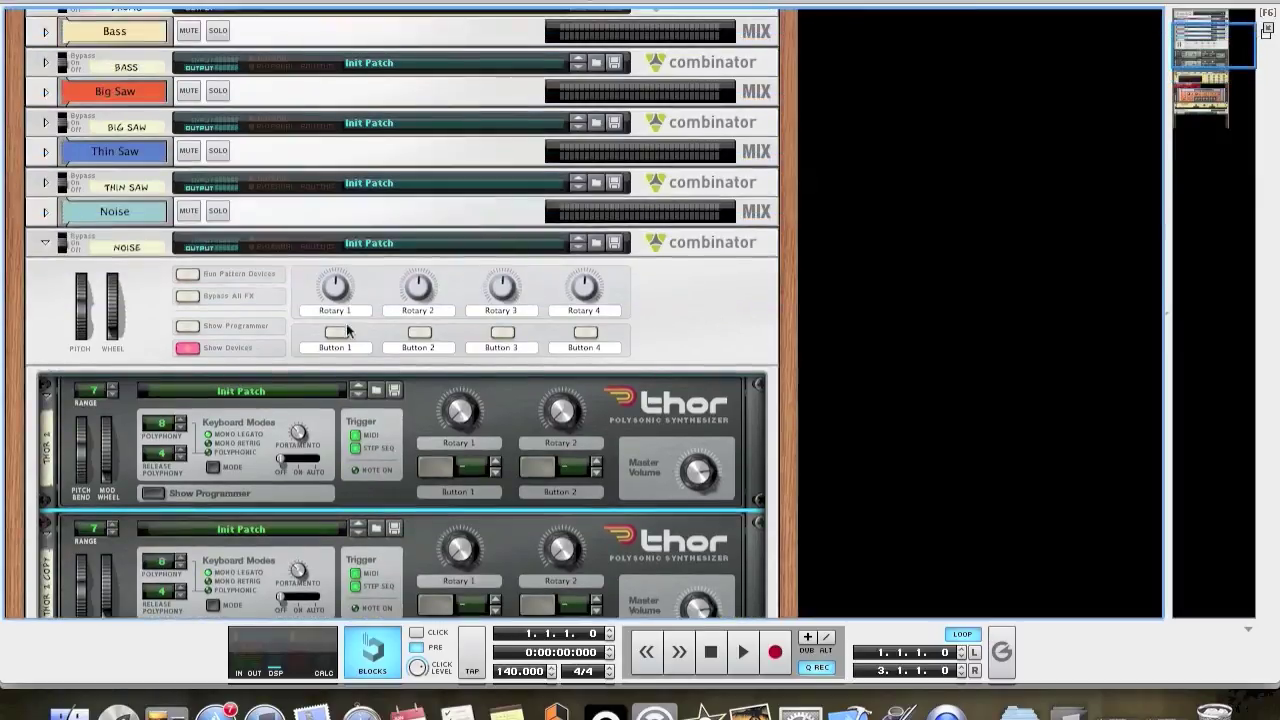
scroll(275, 334, down, 5)
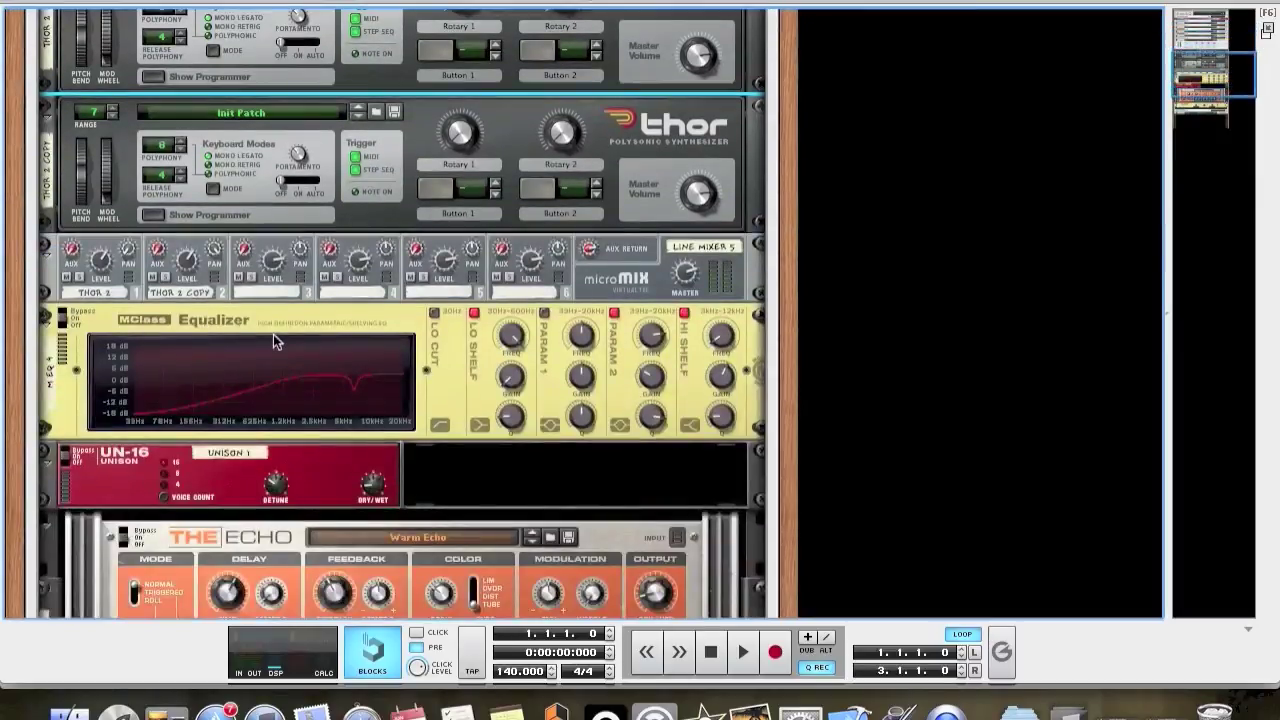
click(130, 253)
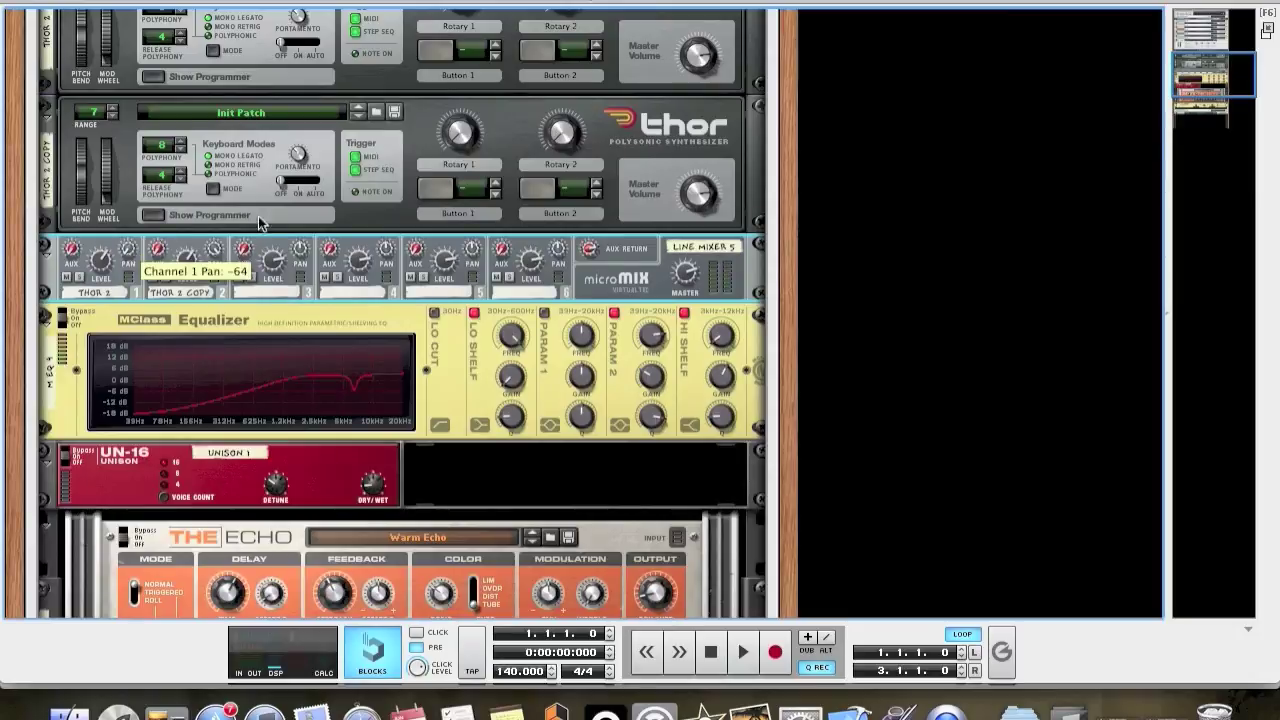
click(155, 215)
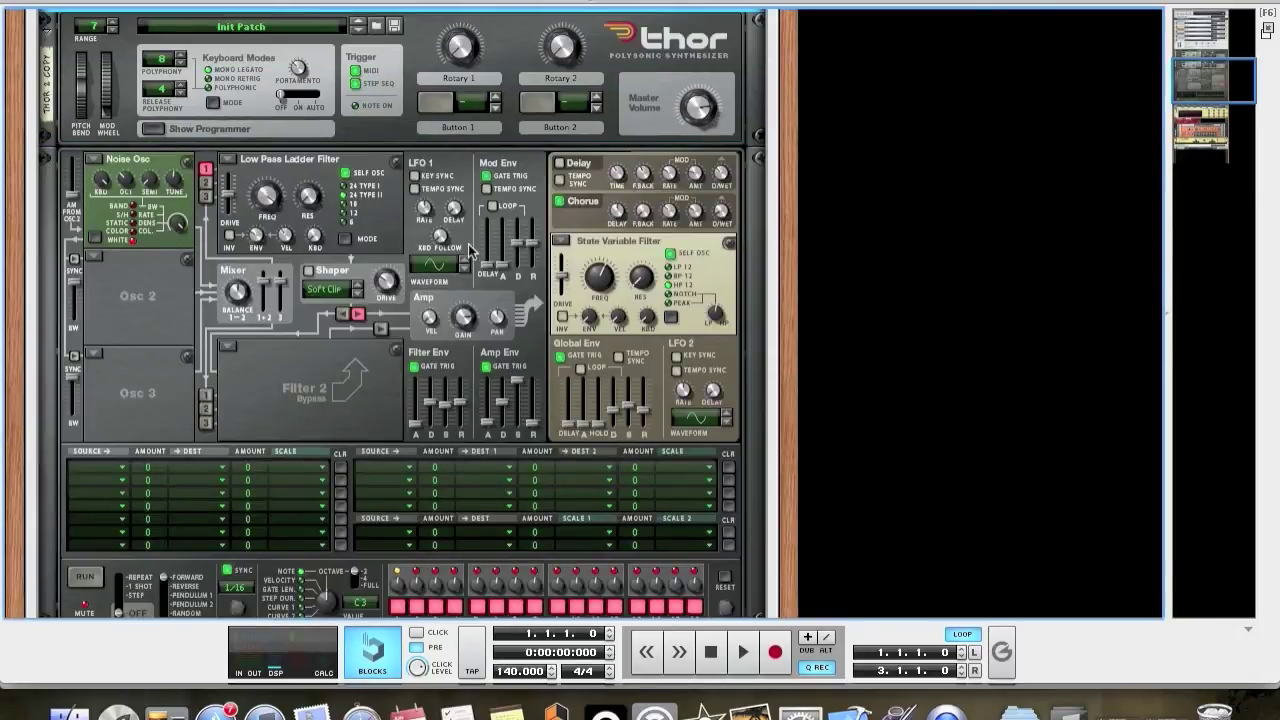
Inspect the State Variable Filter frequency on the second Noise Thor, then hide its programmer
scroll(605, 283, down, 3)
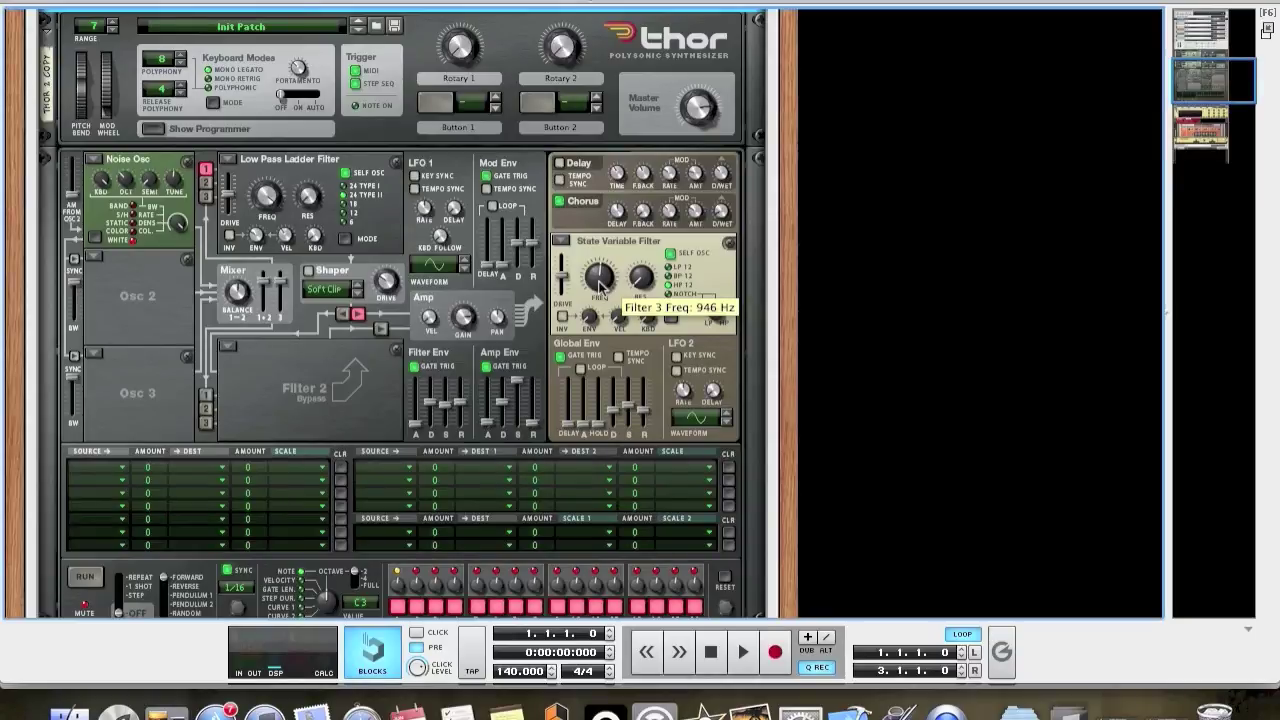
click(197, 128)
scroll(160, 220, down, 3)
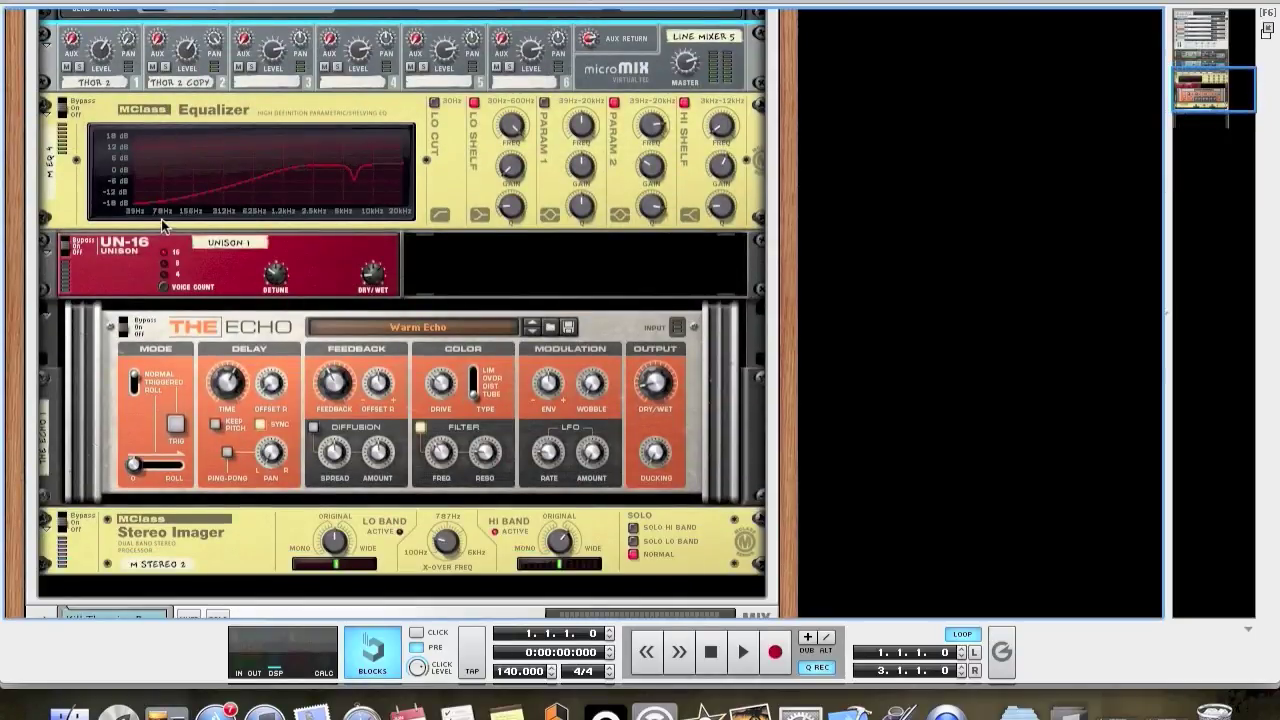
scroll(165, 212, up, 1)
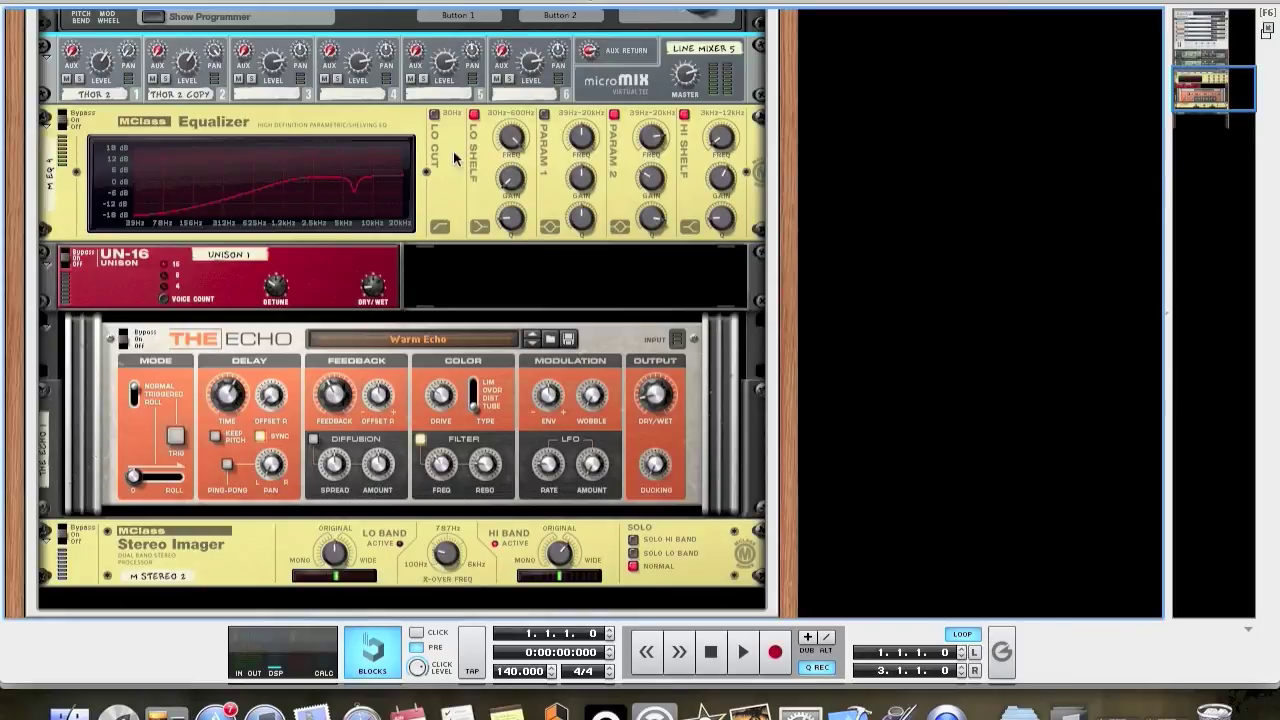
Flip the rack to trace the cabling from both Thors through Line Mixer 5 to the Equalizer, then return to the front
key(Tab)
scroll(455, 158, up, 8)
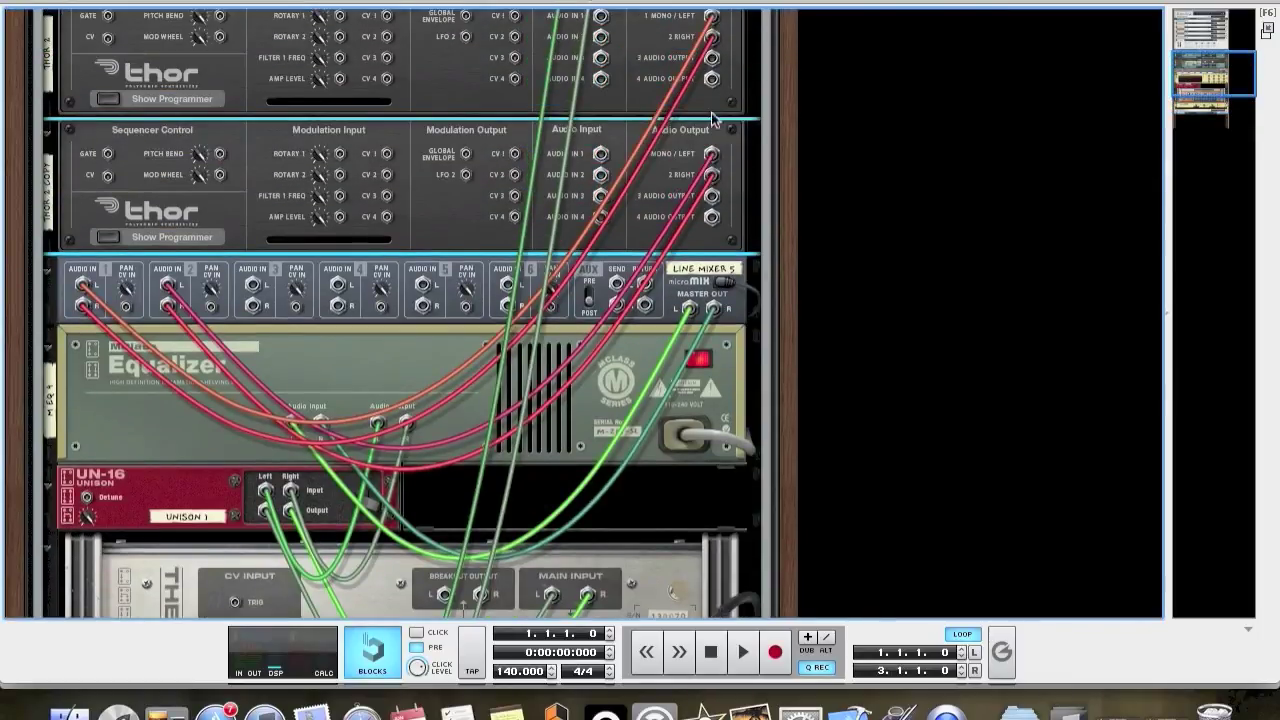
scroll(705, 180, down, 2)
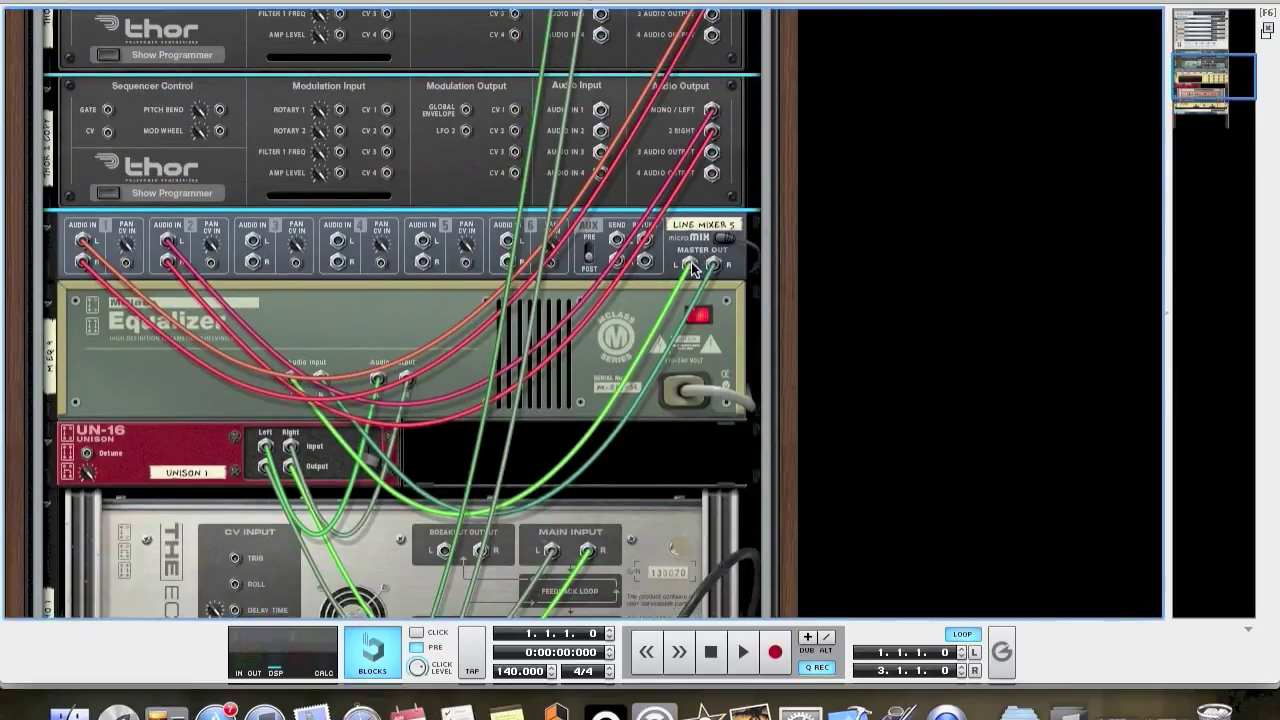
key(Tab)
Check the Noise chain's MClass Equalizer settings for the Low Shelf, Parametric 2 and Hi Shelf bands
scroll(360, 336, down, 4)
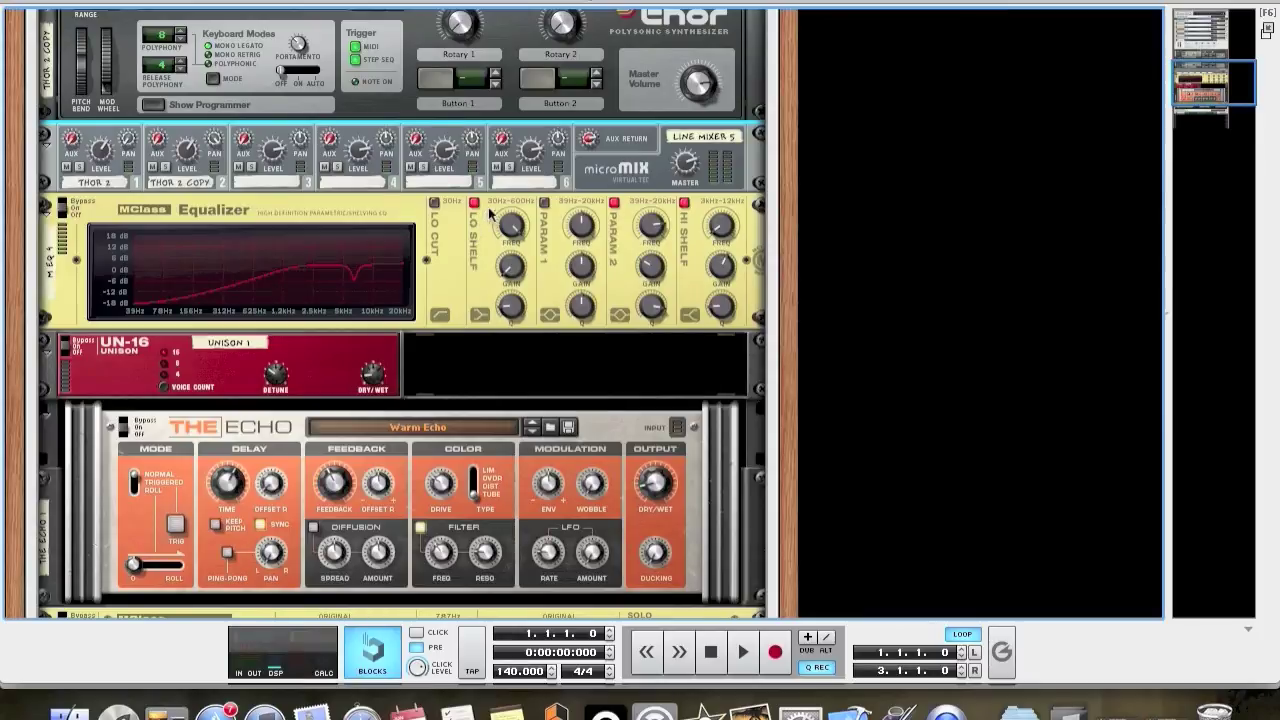
click(513, 230)
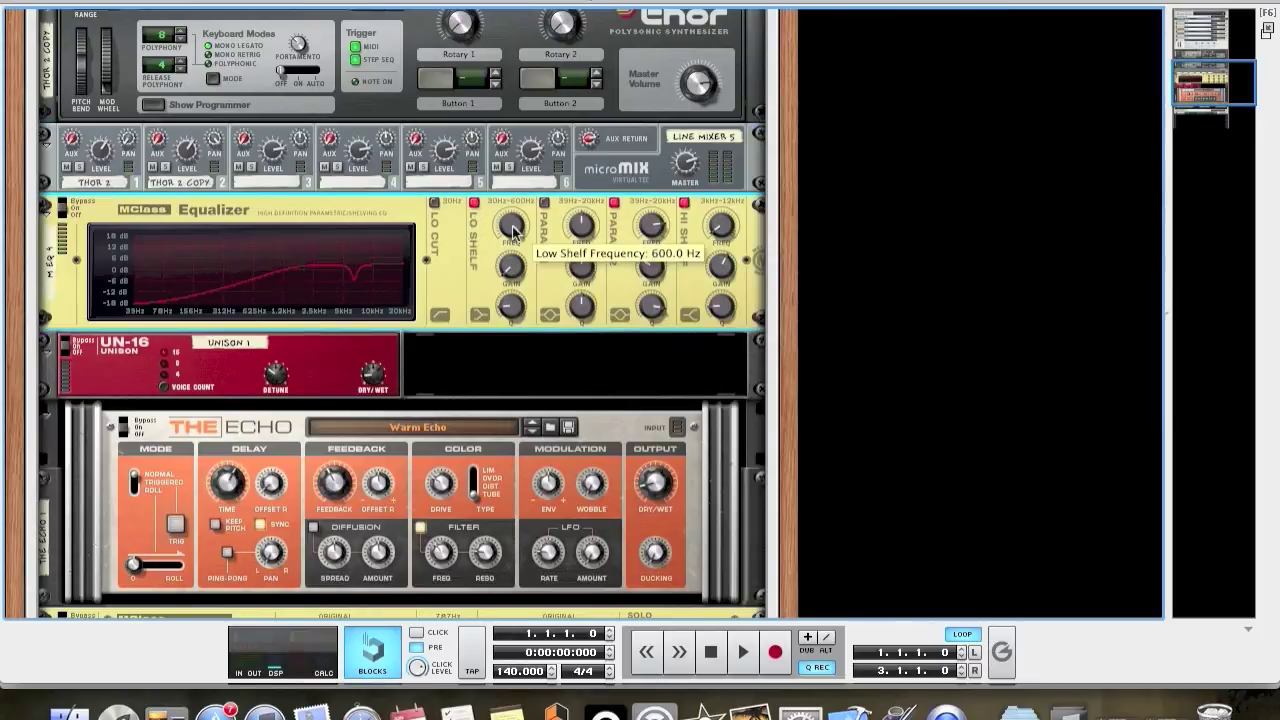
mouse_move(515, 276)
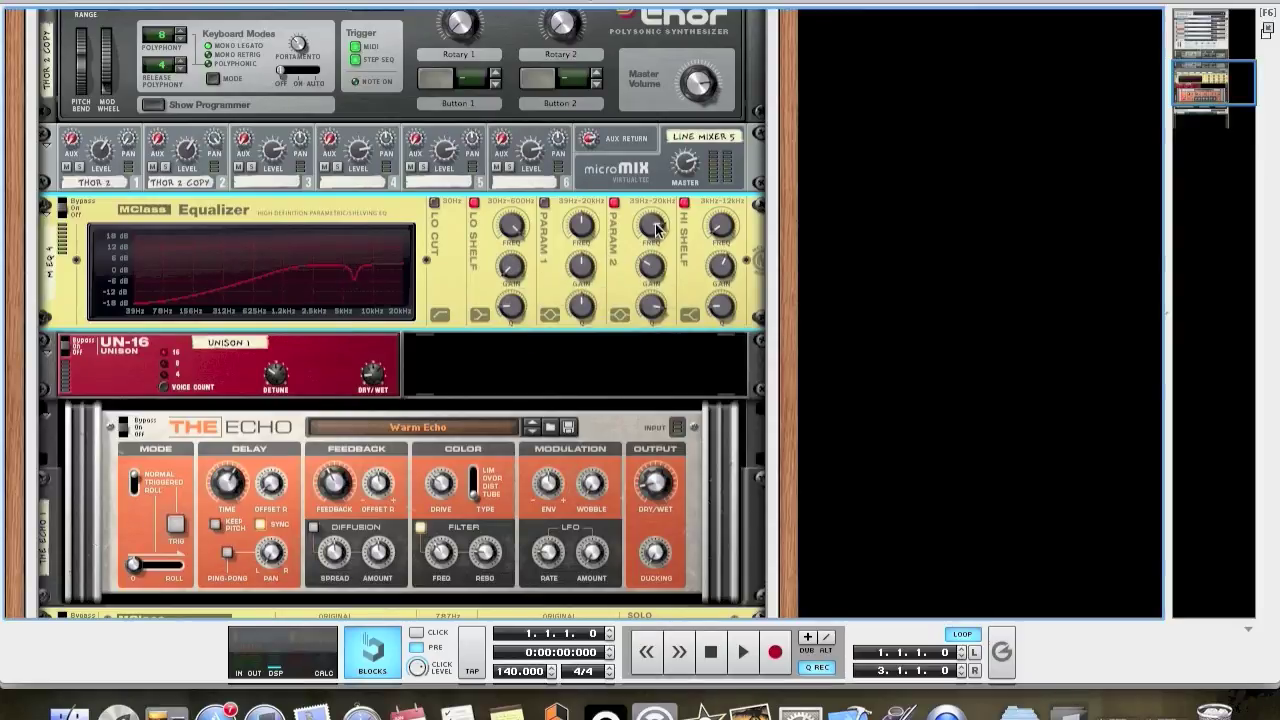
mouse_move(657, 233)
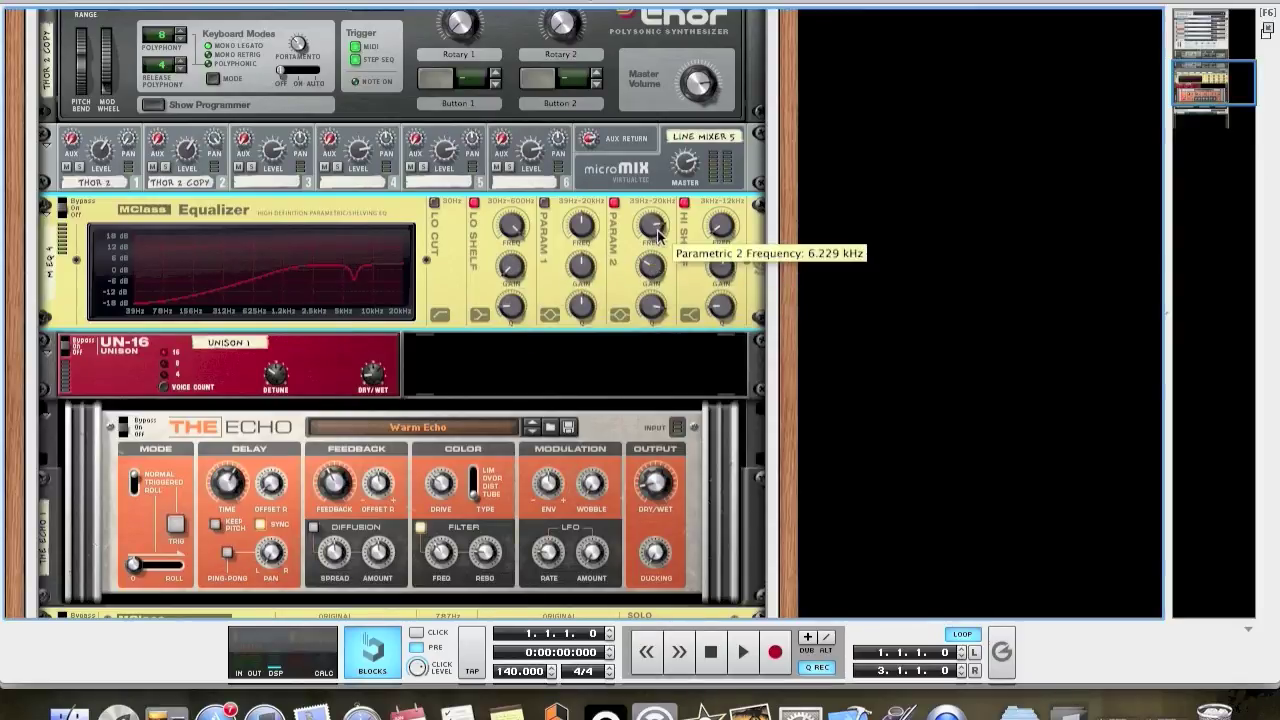
mouse_move(730, 268)
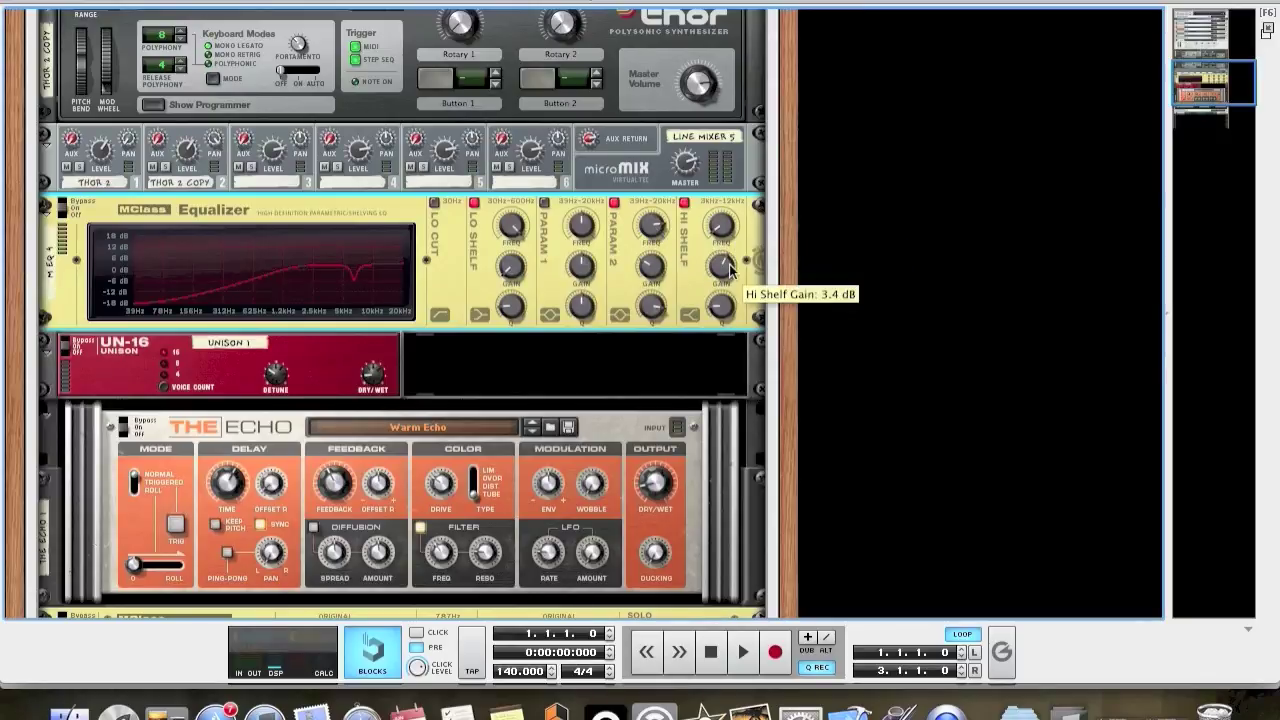
mouse_move(722, 238)
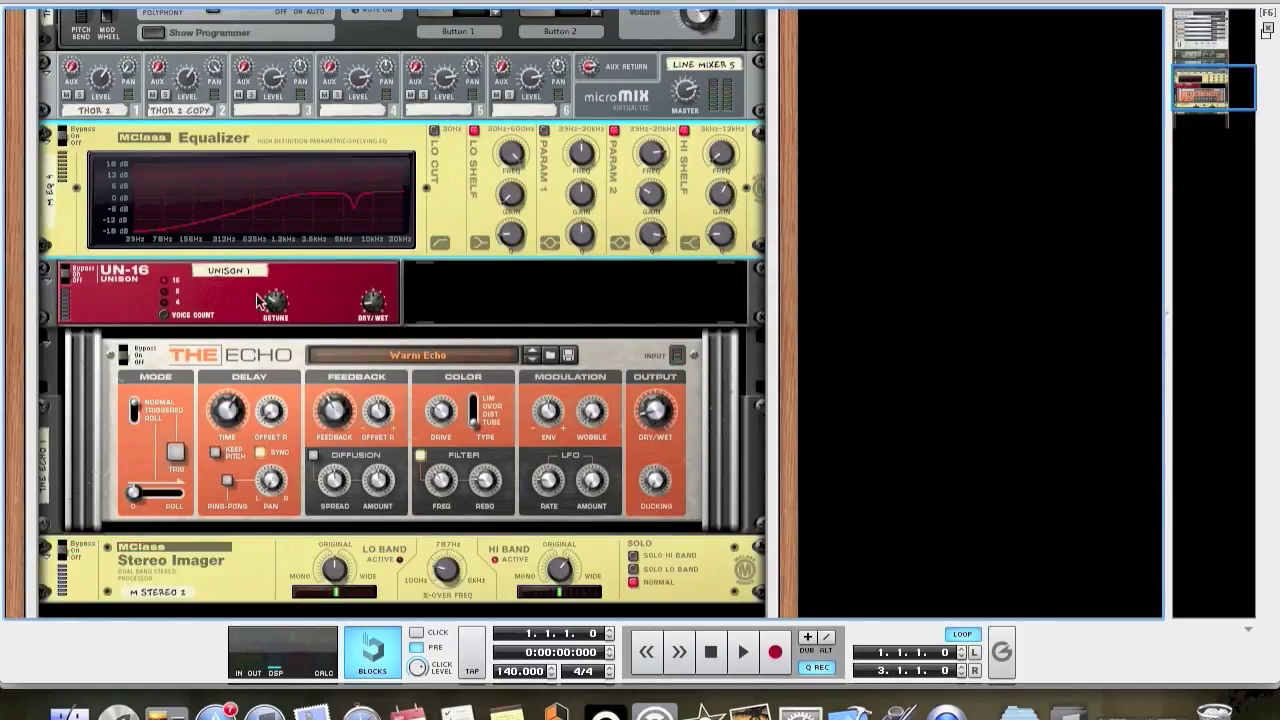
Examine the voice count, detune and dry/wet settings on the Noise chain's UN-16 Unison
click(172, 293)
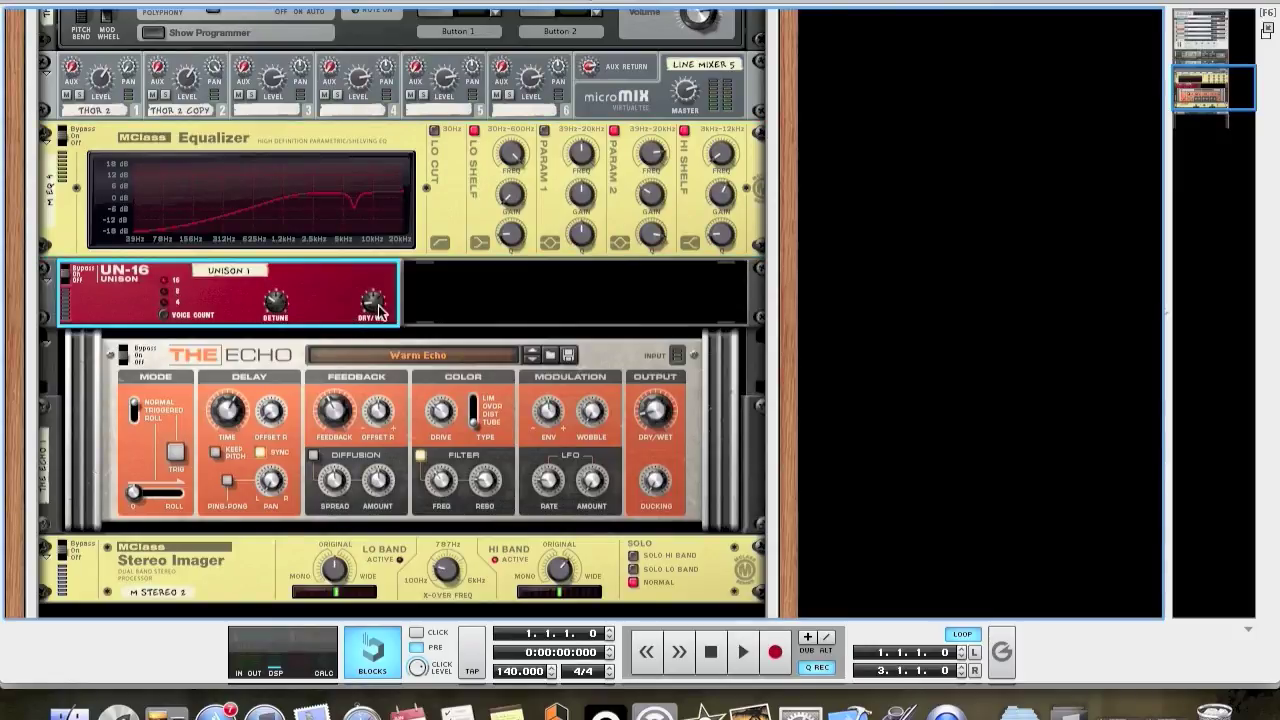
mouse_move(378, 312)
scroll(271, 306, up, 3)
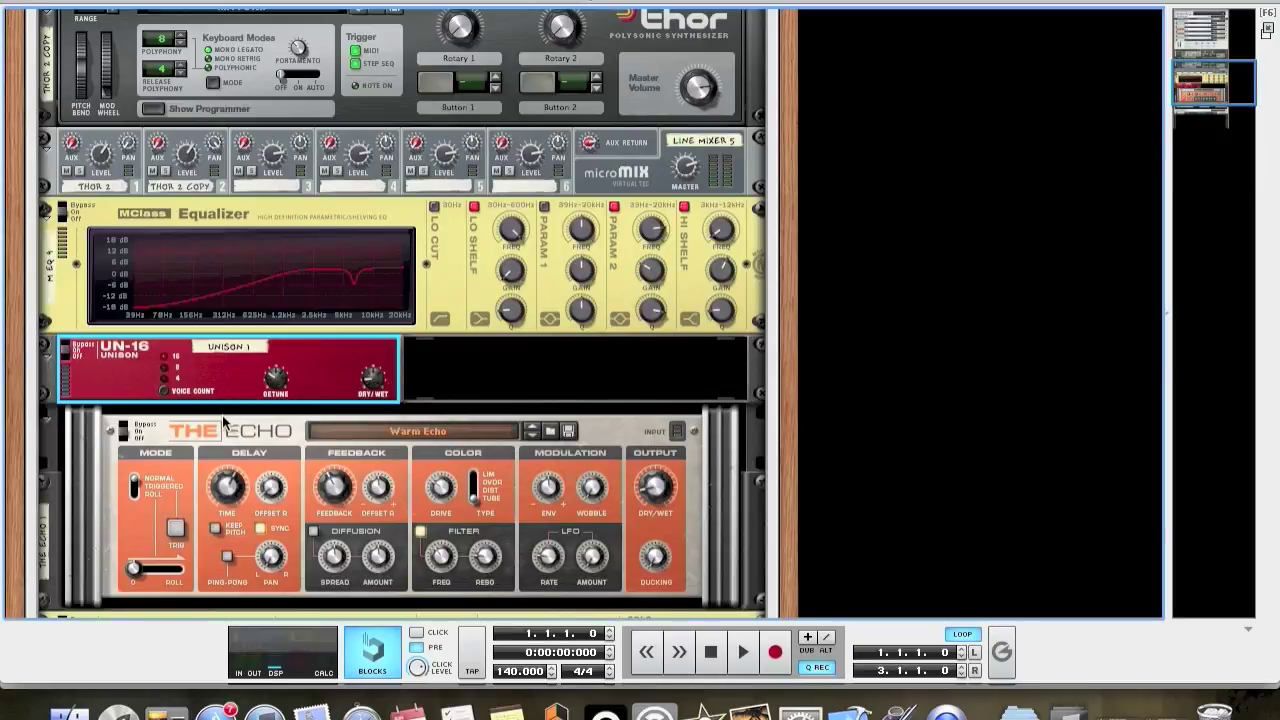
Check The Echo's delay time and feedback and the Stereo Imager's crossover and high-band width, then fold the Noise Combinator
scroll(173, 442, down, 3)
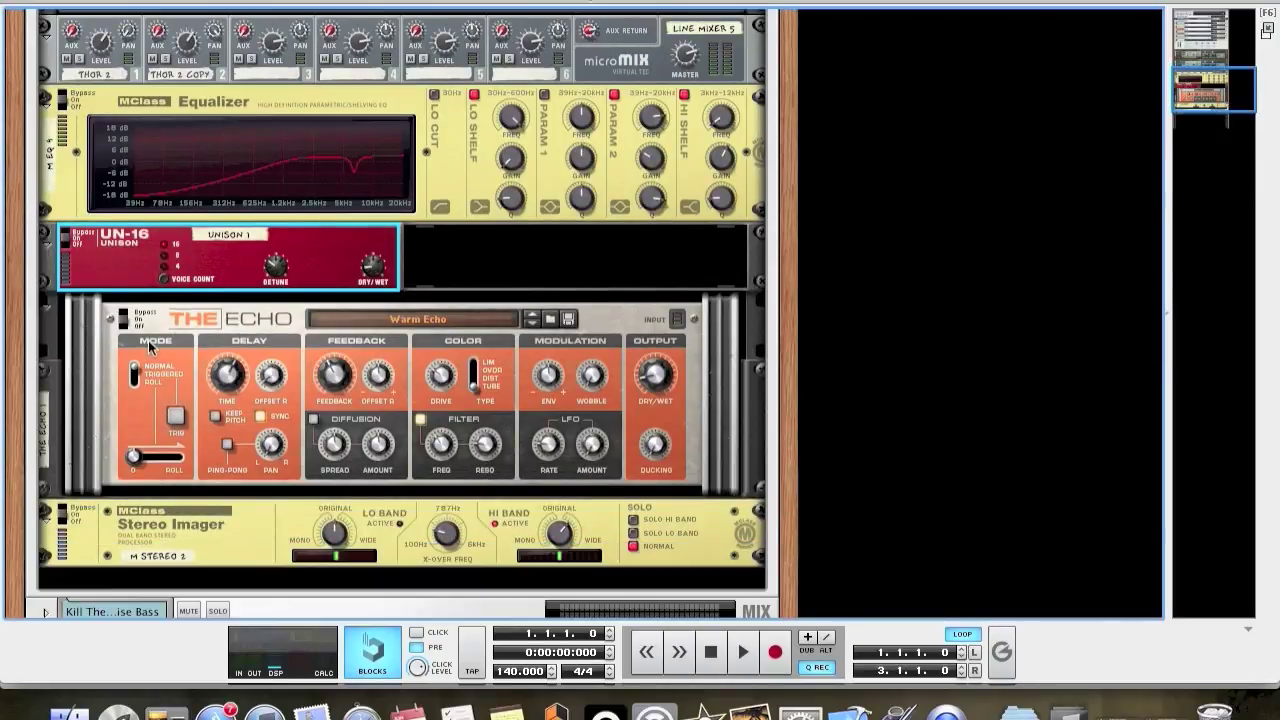
click(240, 380)
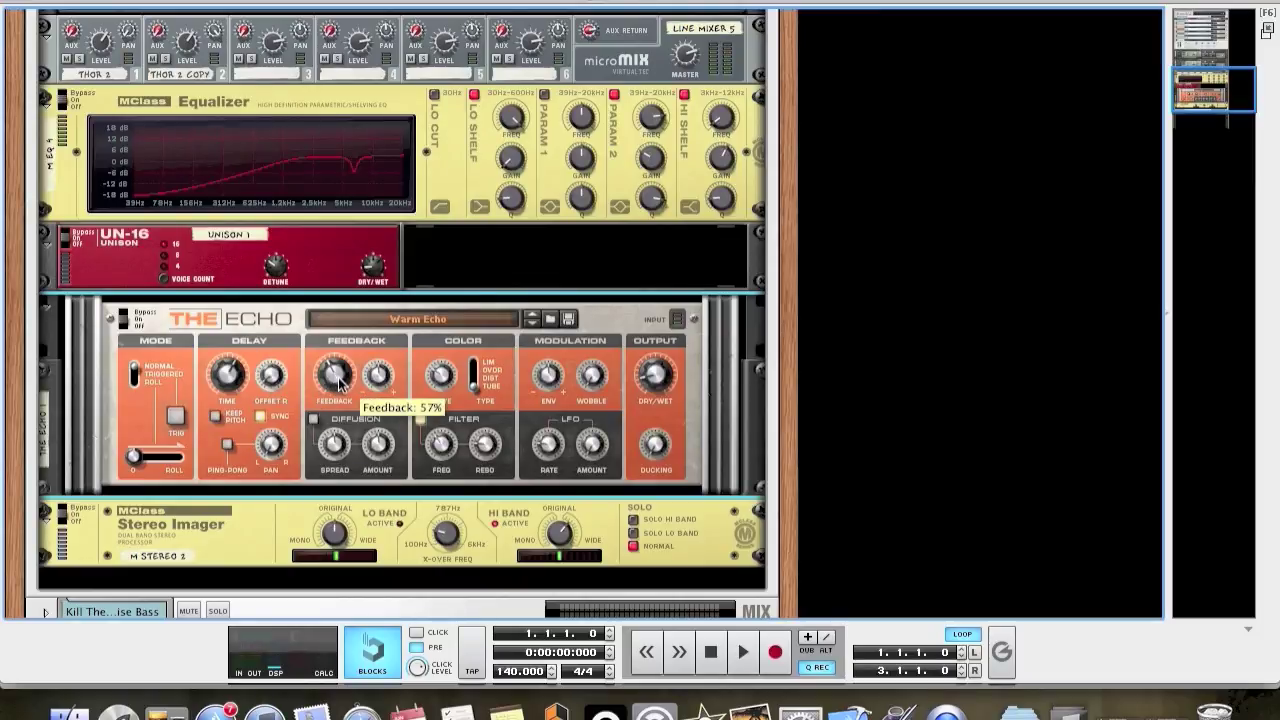
scroll(644, 378, down, 3)
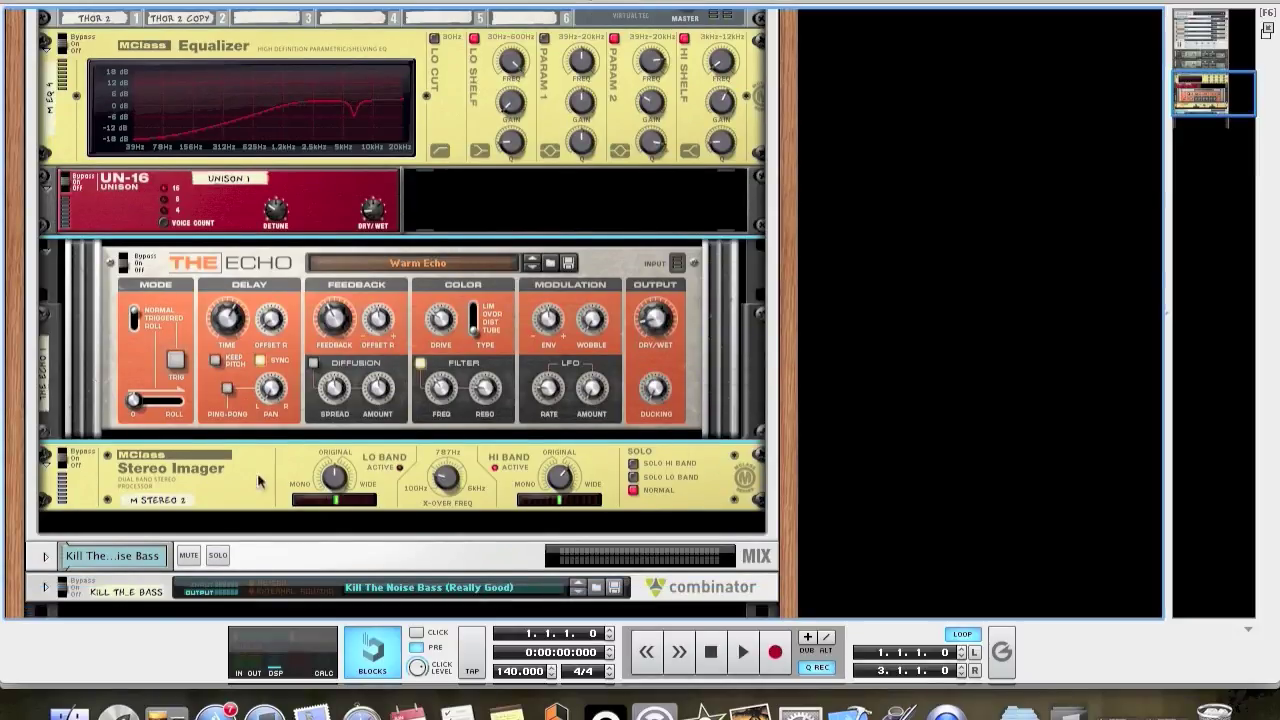
click(450, 483)
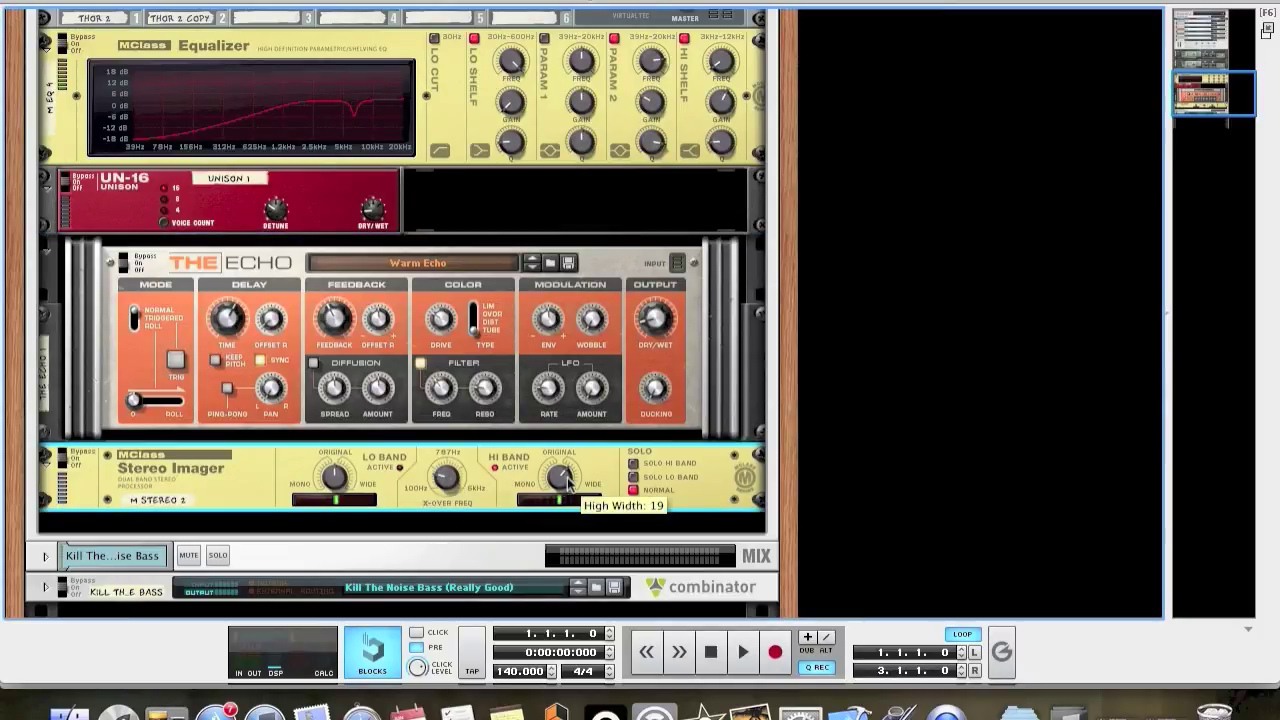
scroll(567, 481, up, 2)
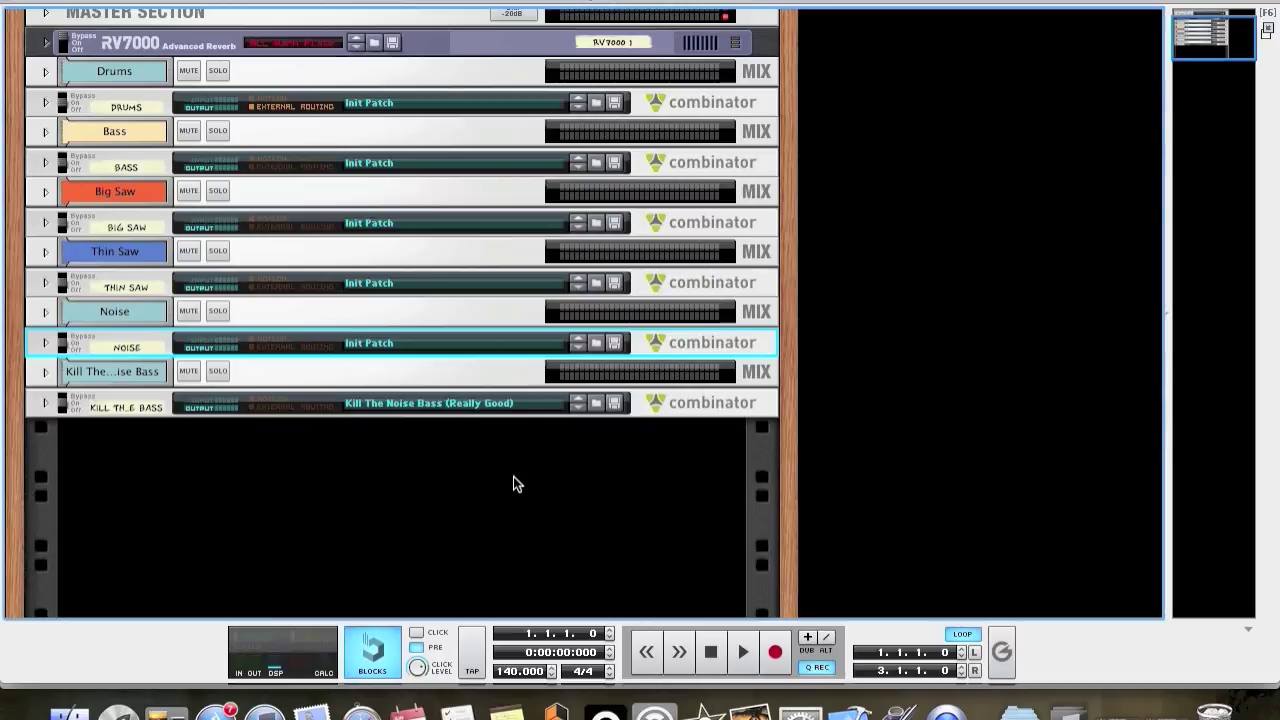
Switch to the sequencer window and turn off all track solos
key(ctrl+Up)
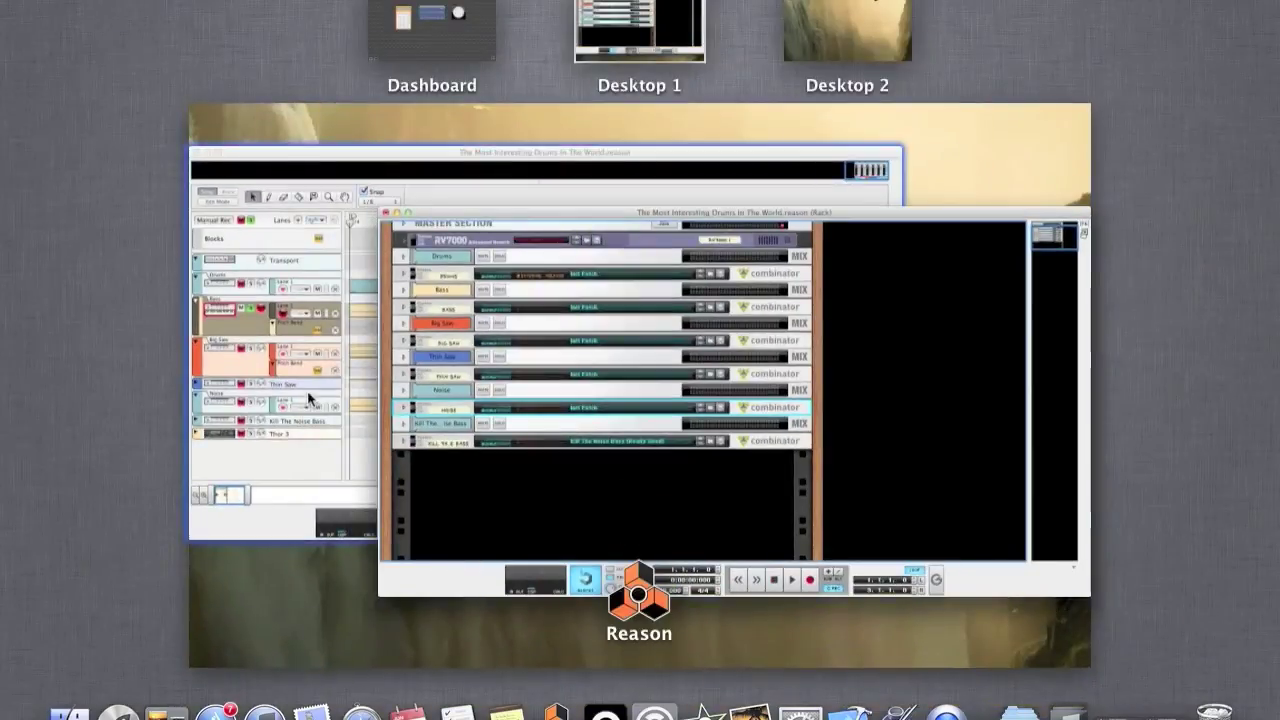
click(315, 397)
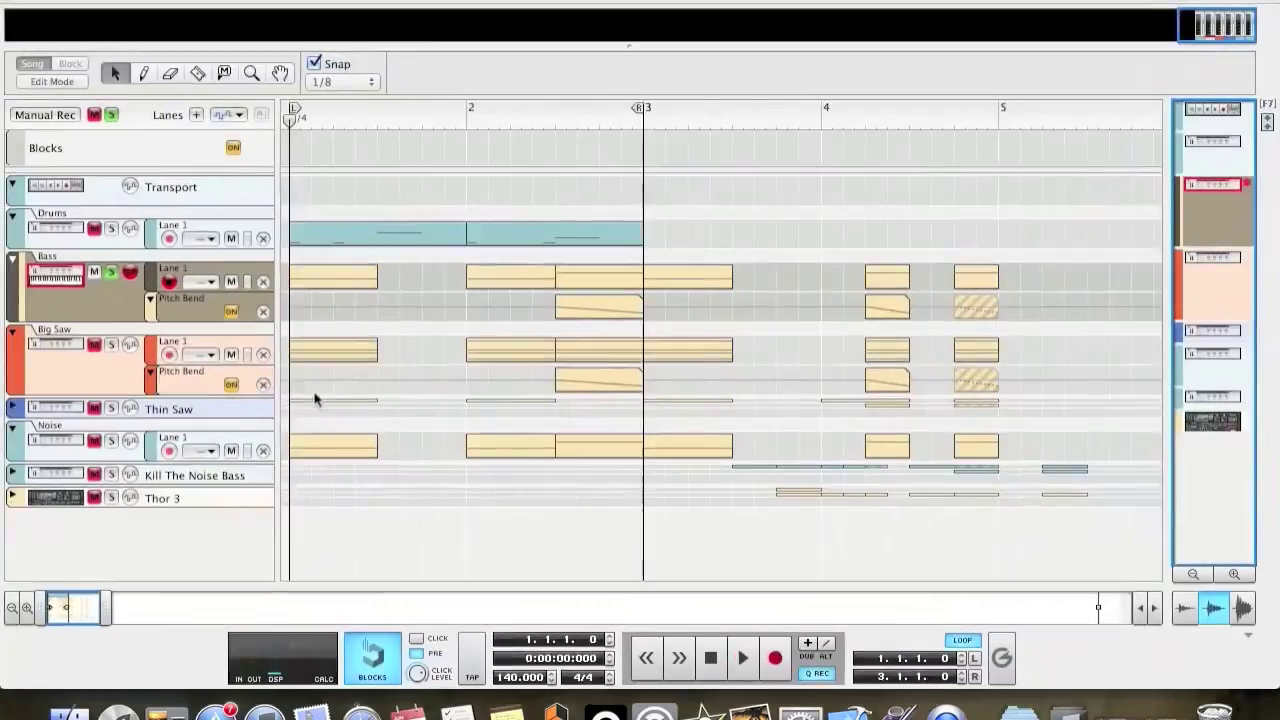
click(111, 114)
Open the first Bass clip in the note editor, inspect its note pitch, and return to the arrangement
double_click(332, 280)
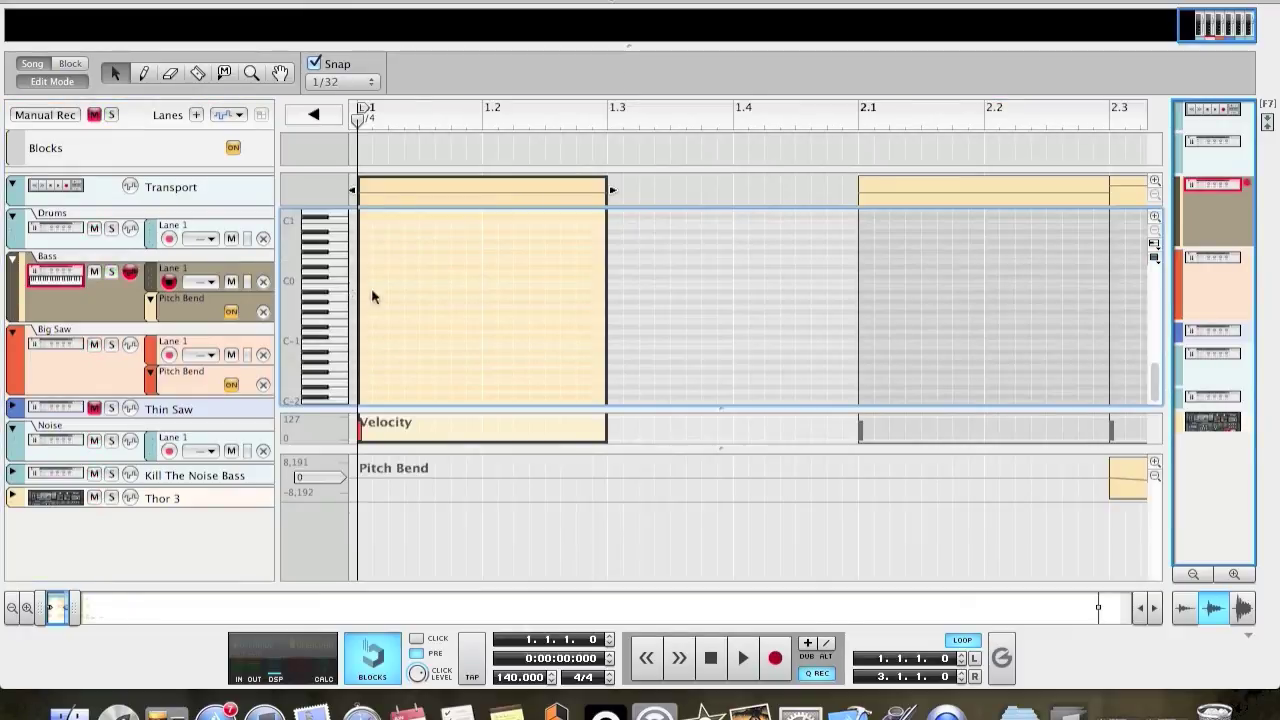
scroll(433, 336, up, 5)
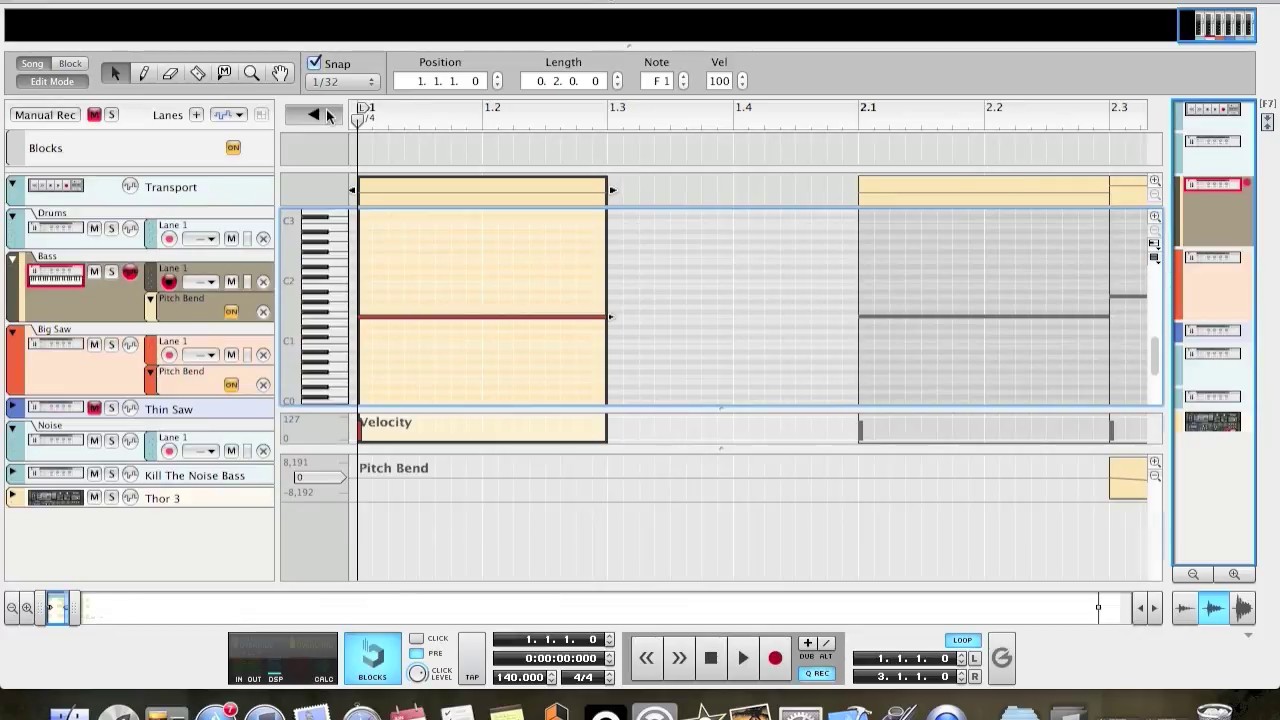
key(super+e)
Open the first Big Saw clip, inspect the pitch of each stacked note, and return to the arrangement
double_click(313, 343)
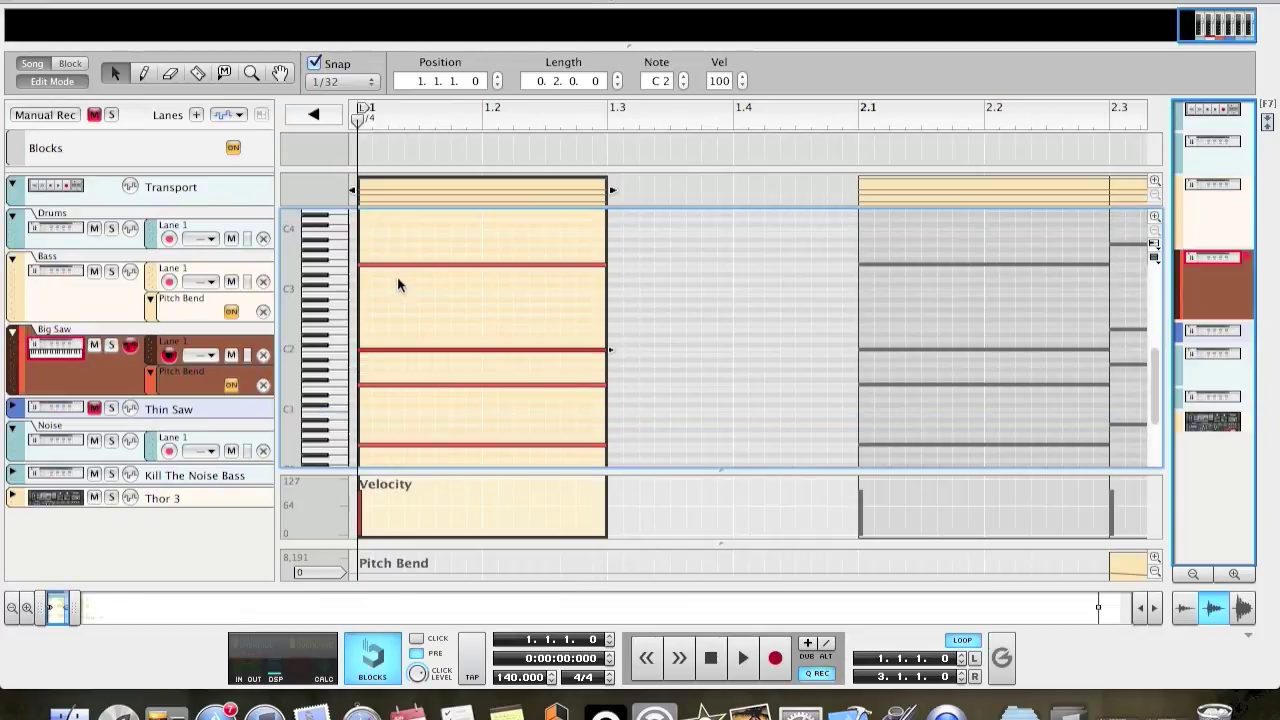
click(405, 265)
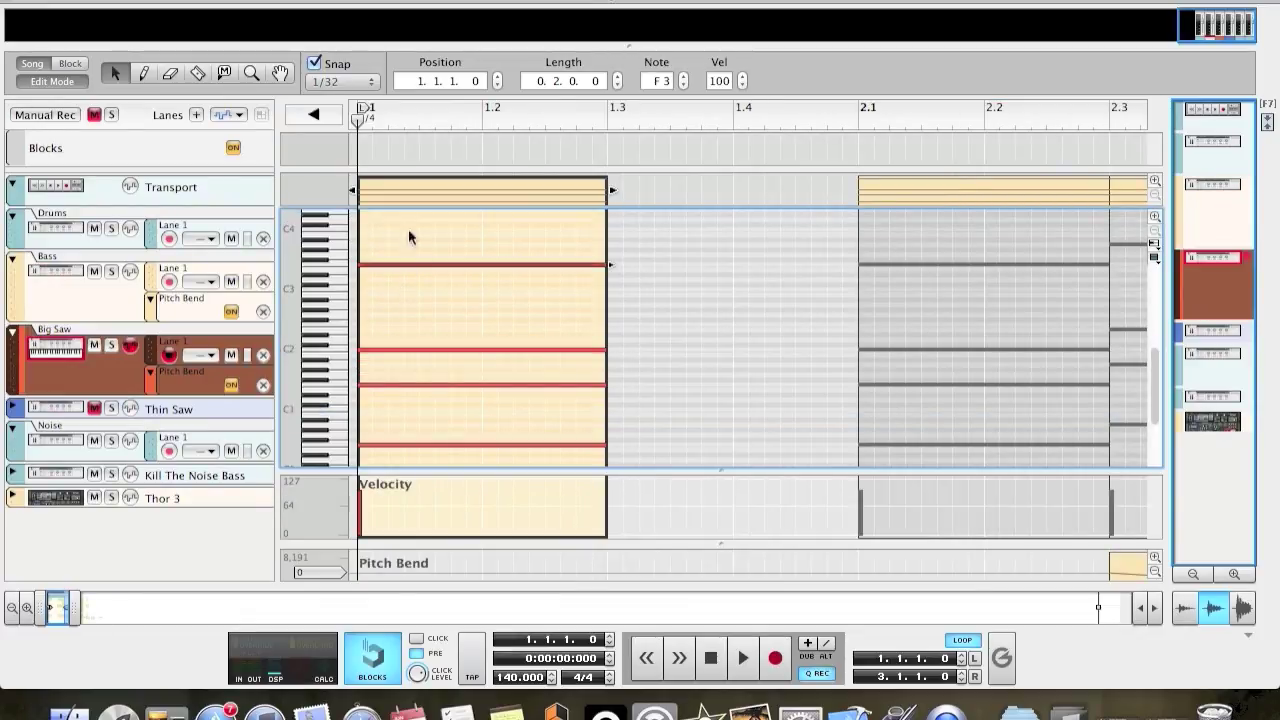
scroll(447, 305, down, 1)
click(441, 348)
click(434, 409)
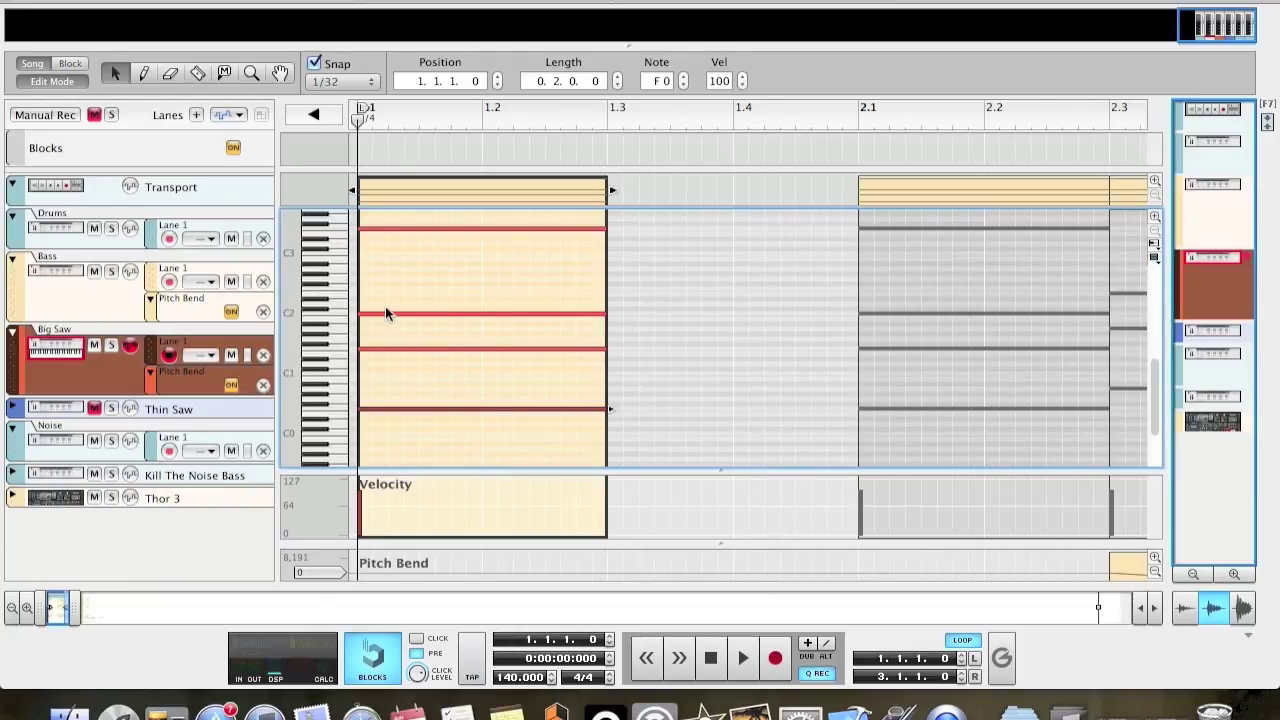
scroll(434, 310, up, 1)
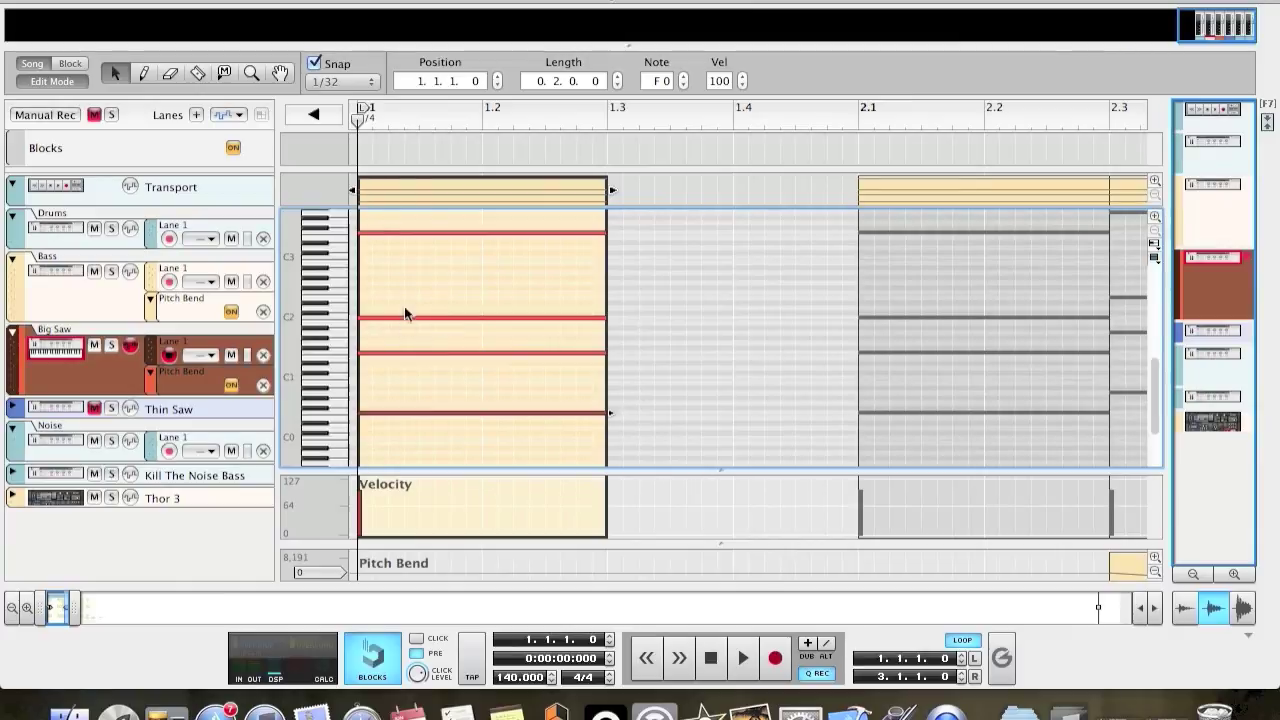
click(316, 115)
Open the first Noise clip, inspect its note pitch, and return to the arrangement
click(344, 448)
double_click(344, 448)
scroll(446, 420, down, 2)
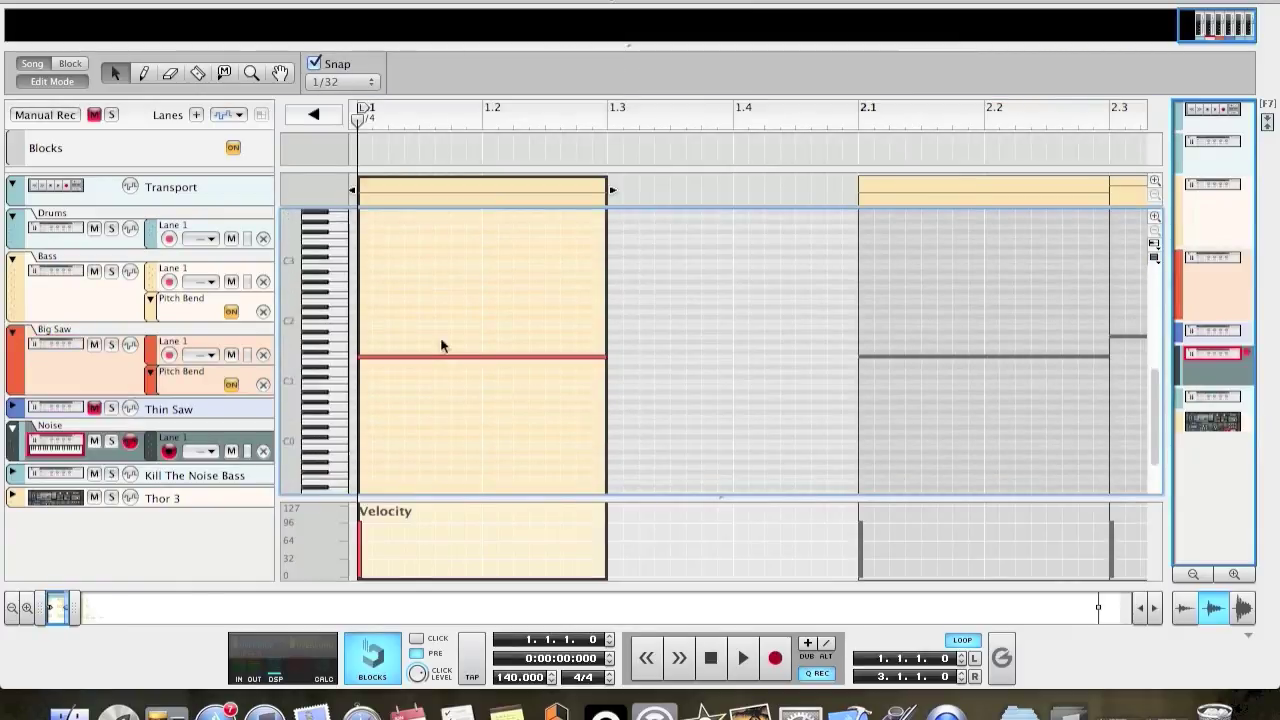
drag(448, 346, 452, 342)
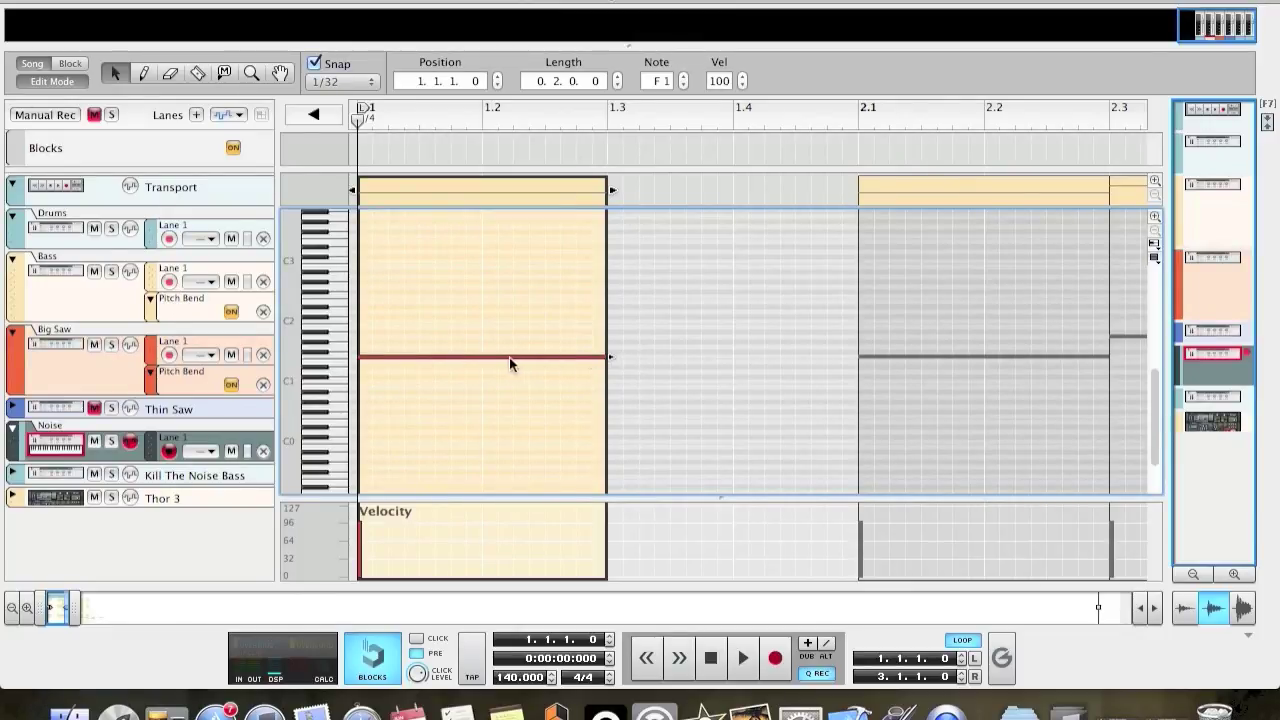
click(316, 114)
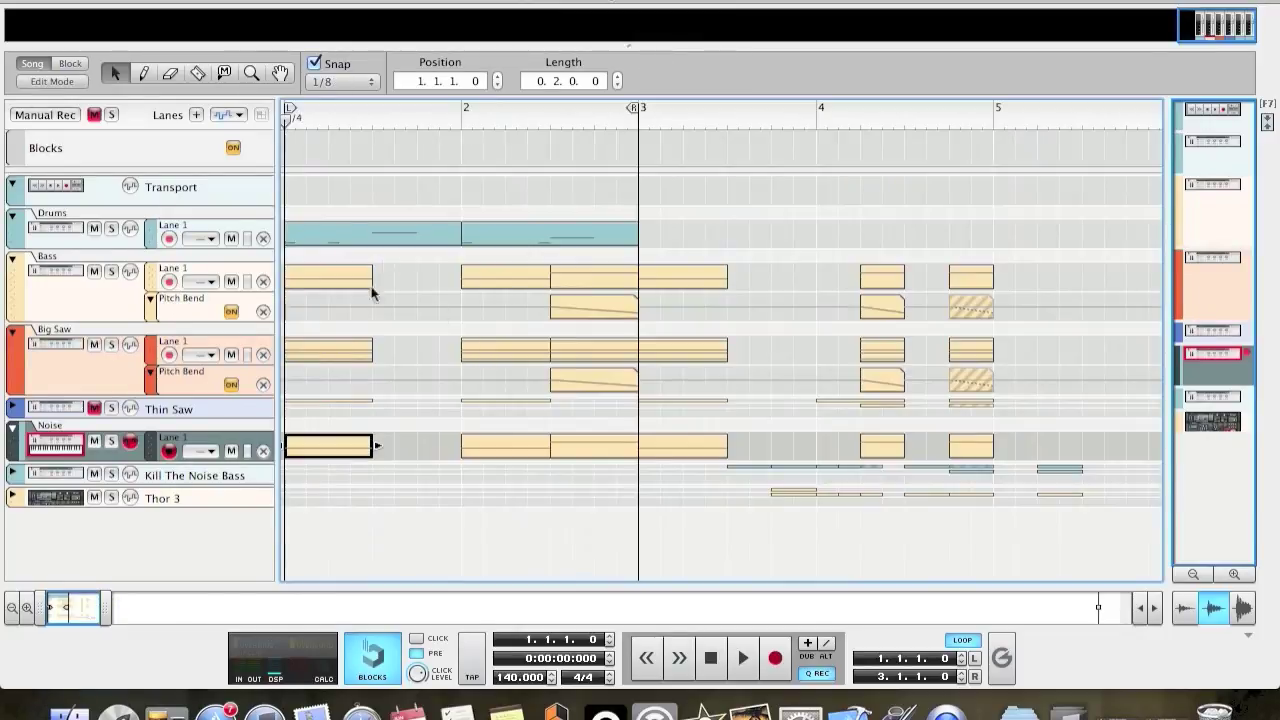